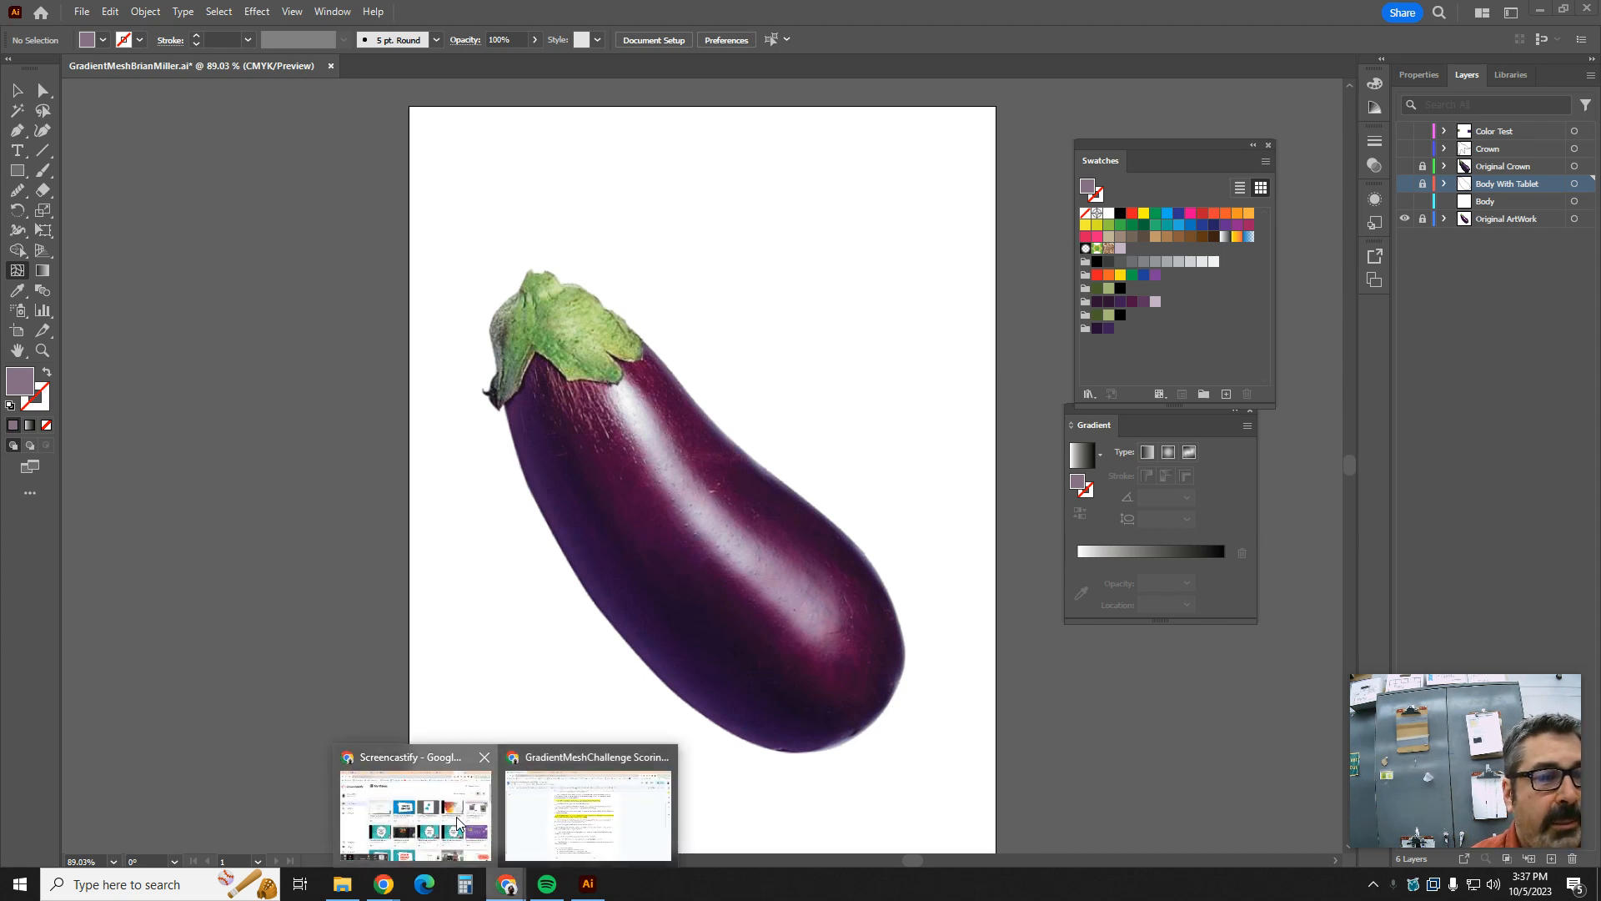
Switch to the GradientMeshChallenge Scoring Guide in Chrome and review the assignment requirements from start to finish
mouse_move(507, 886)
click(613, 817)
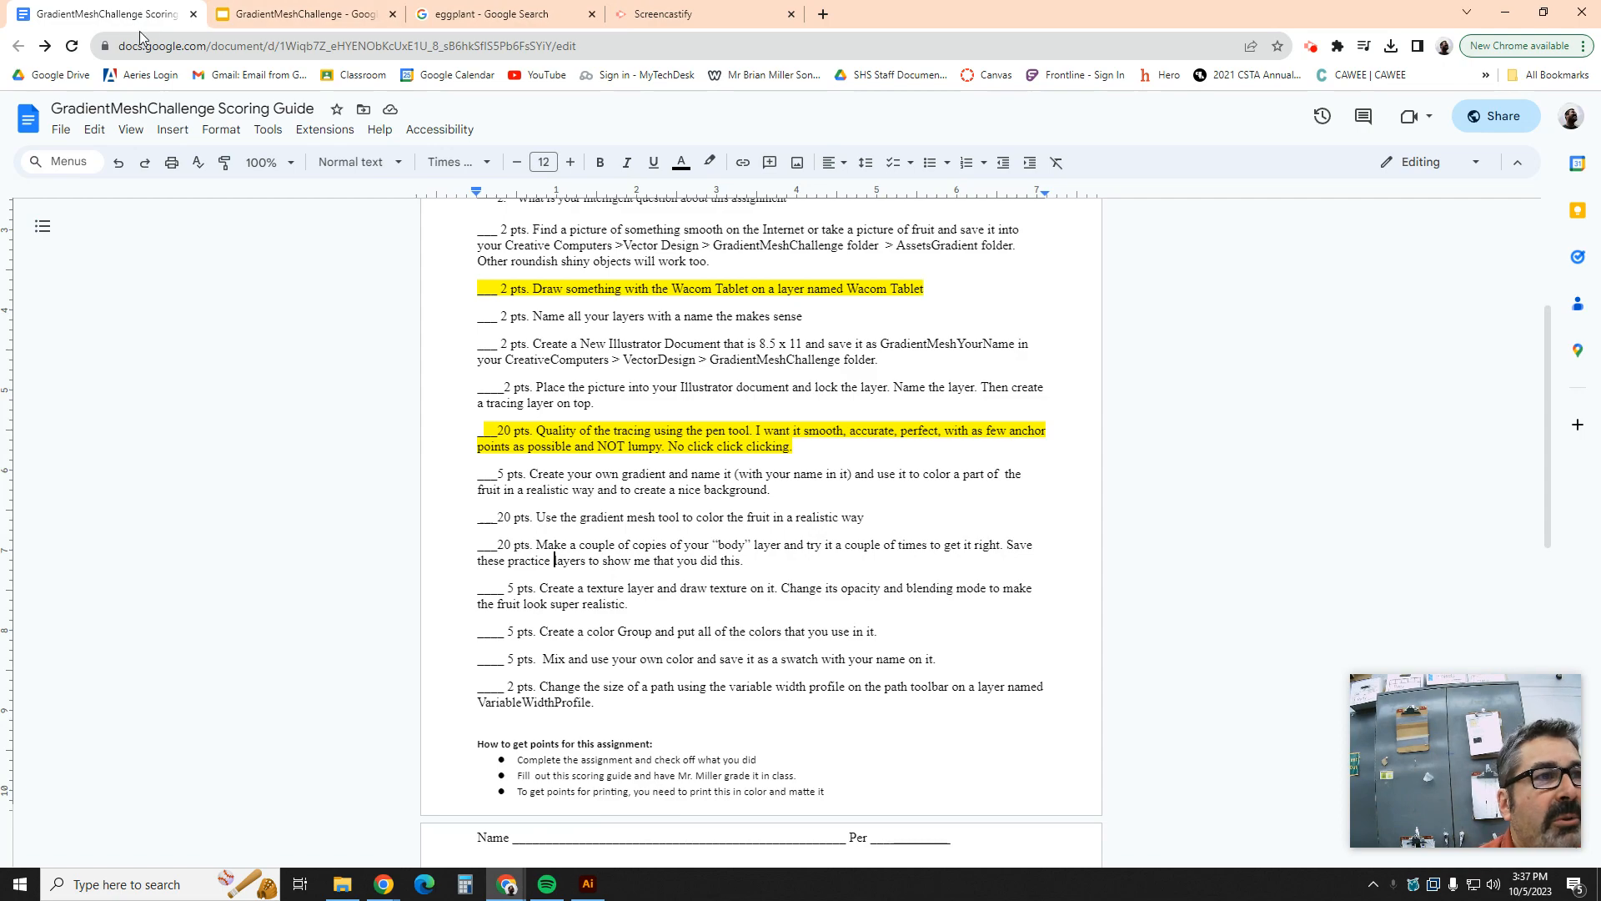
scroll(560, 482, up, 3)
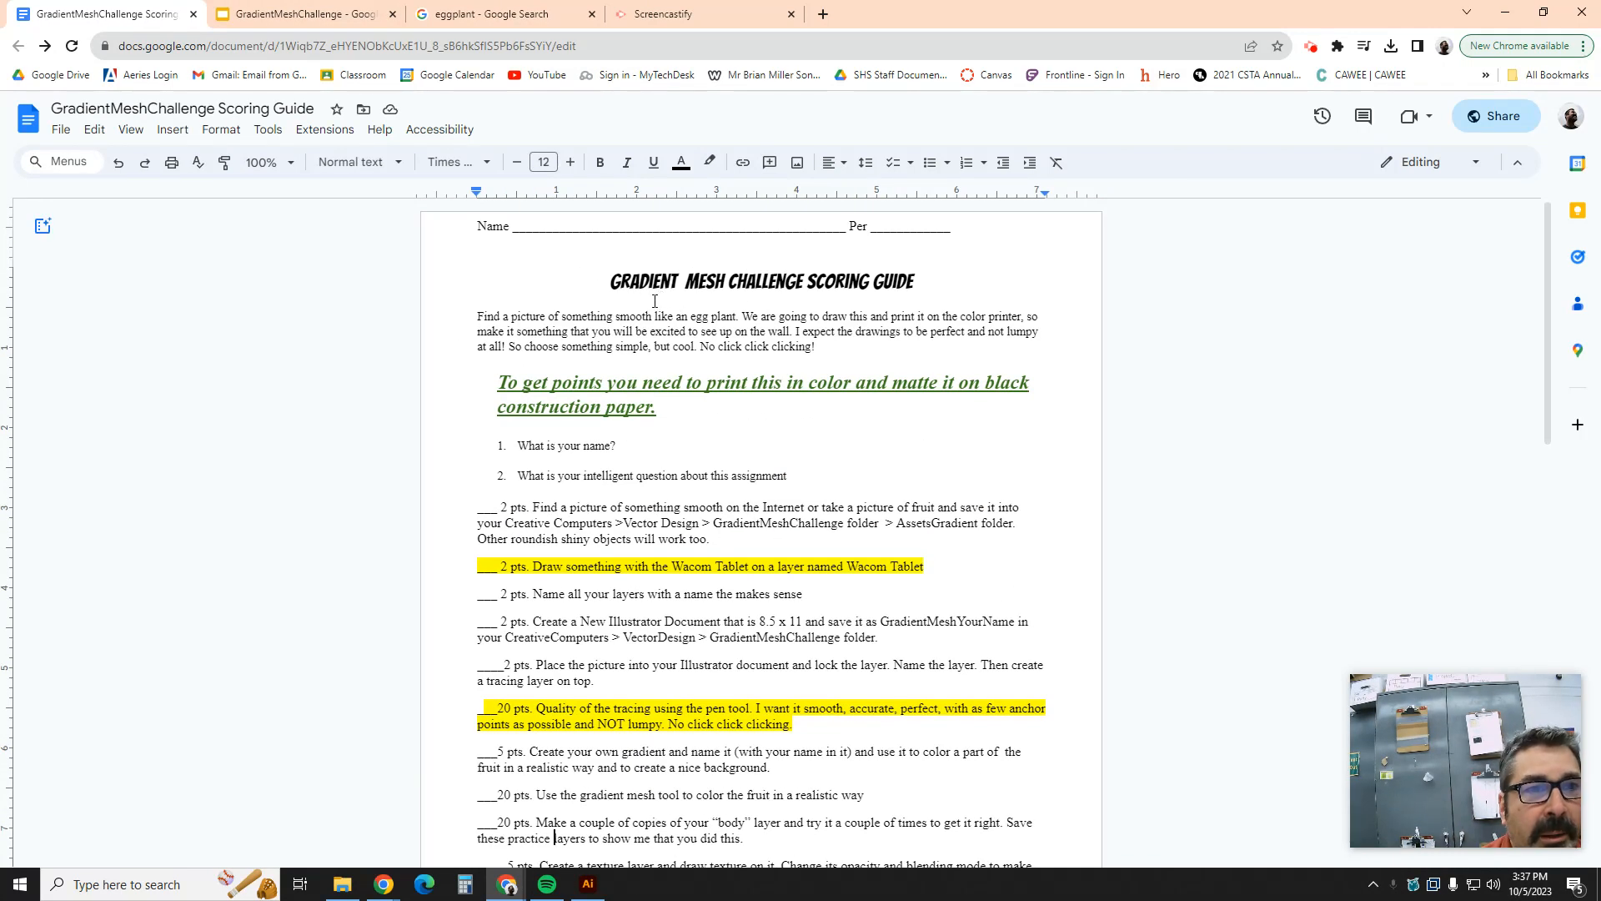
scroll(655, 302, down, 8)
scroll(662, 468, up, 8)
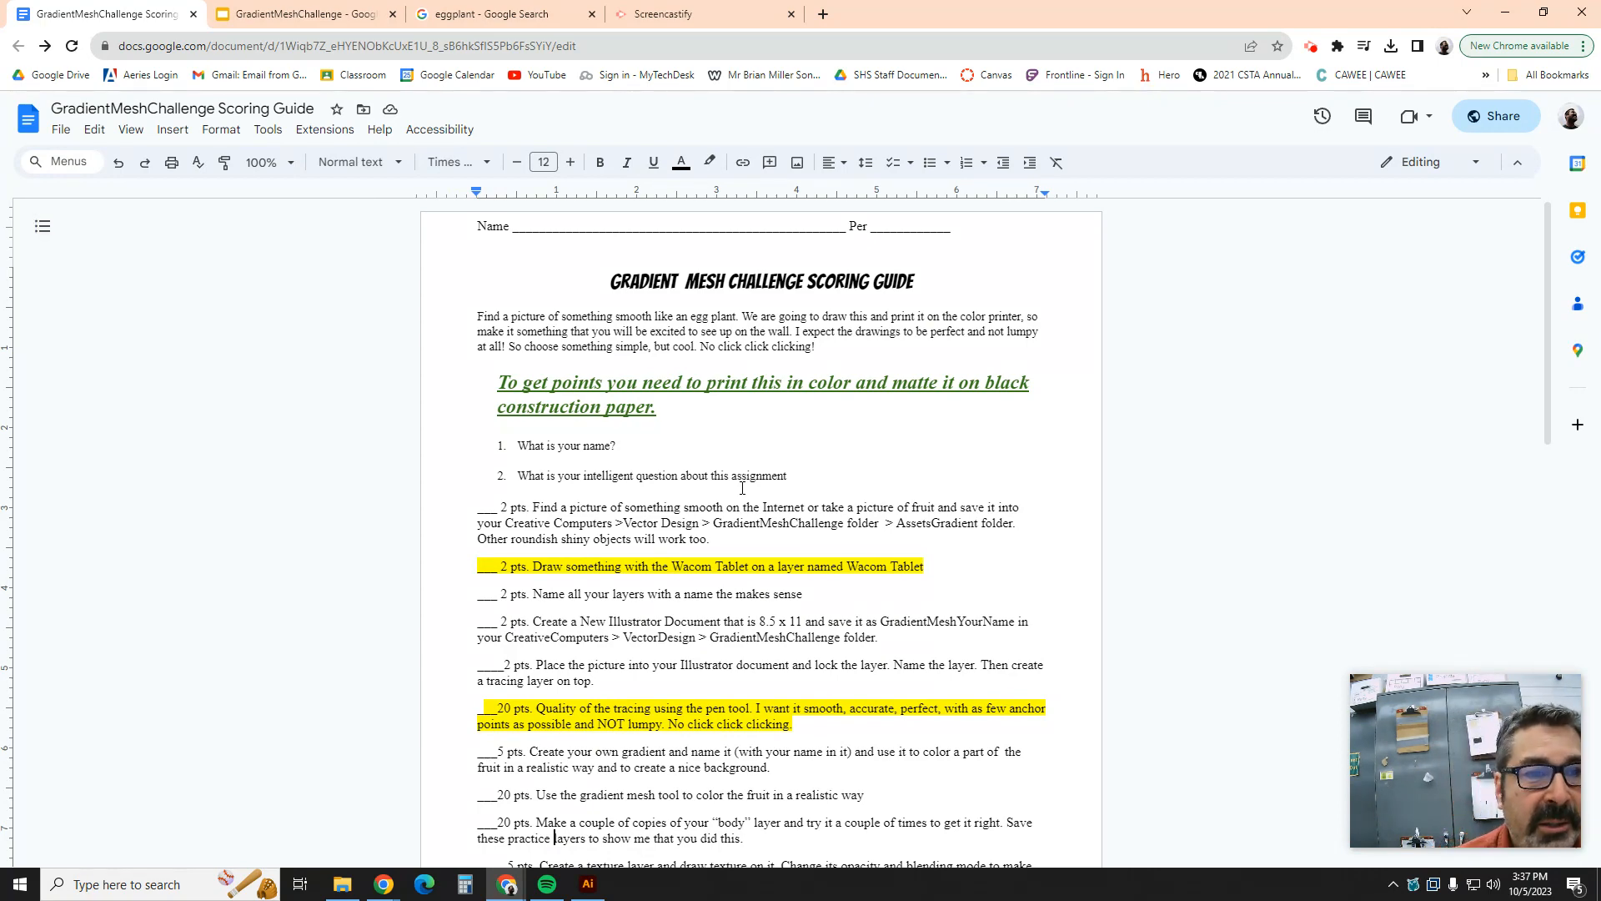
scroll(731, 444, down, 5)
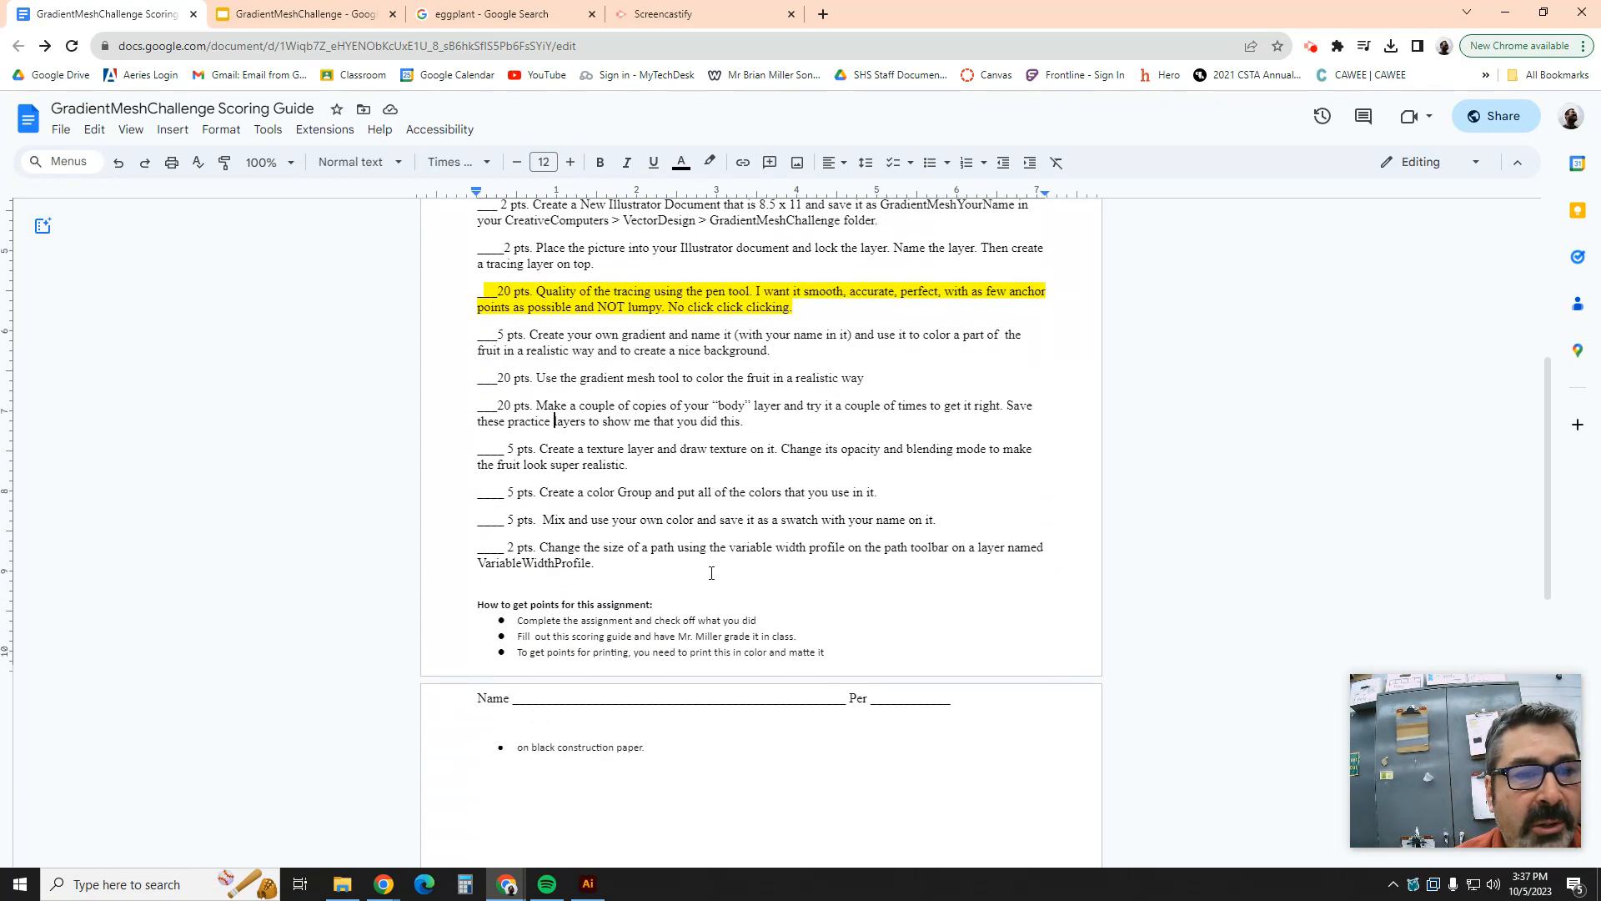
scroll(711, 573, up, 5)
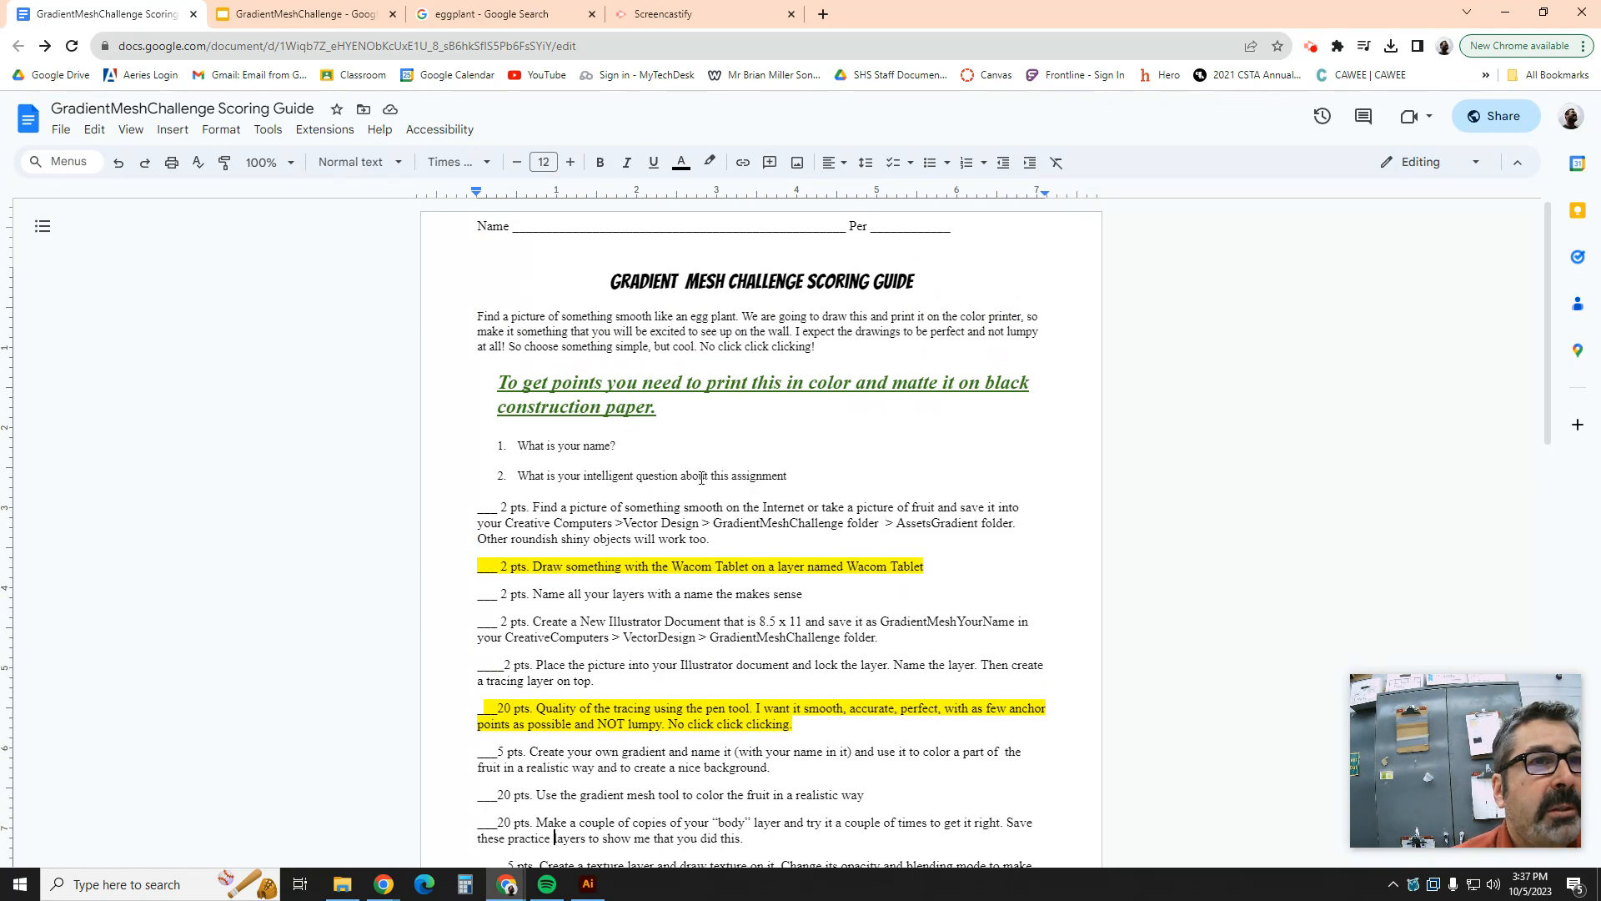
Go to the eggplant image search results and open the preview of the Patio Baby Eggplant picture
click(503, 15)
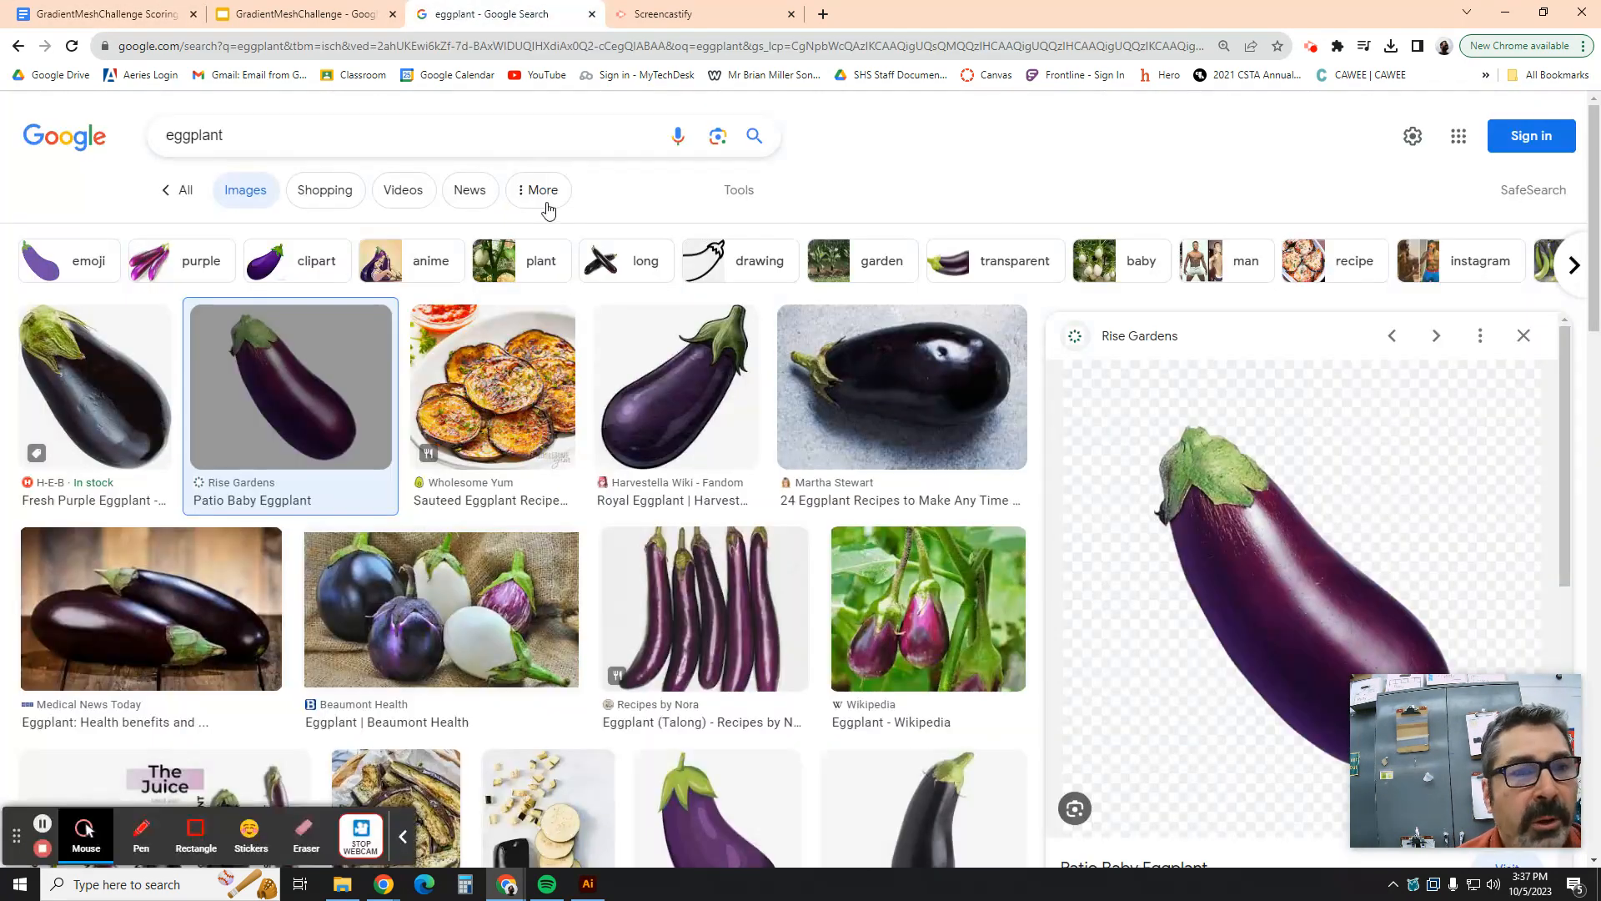
click(310, 422)
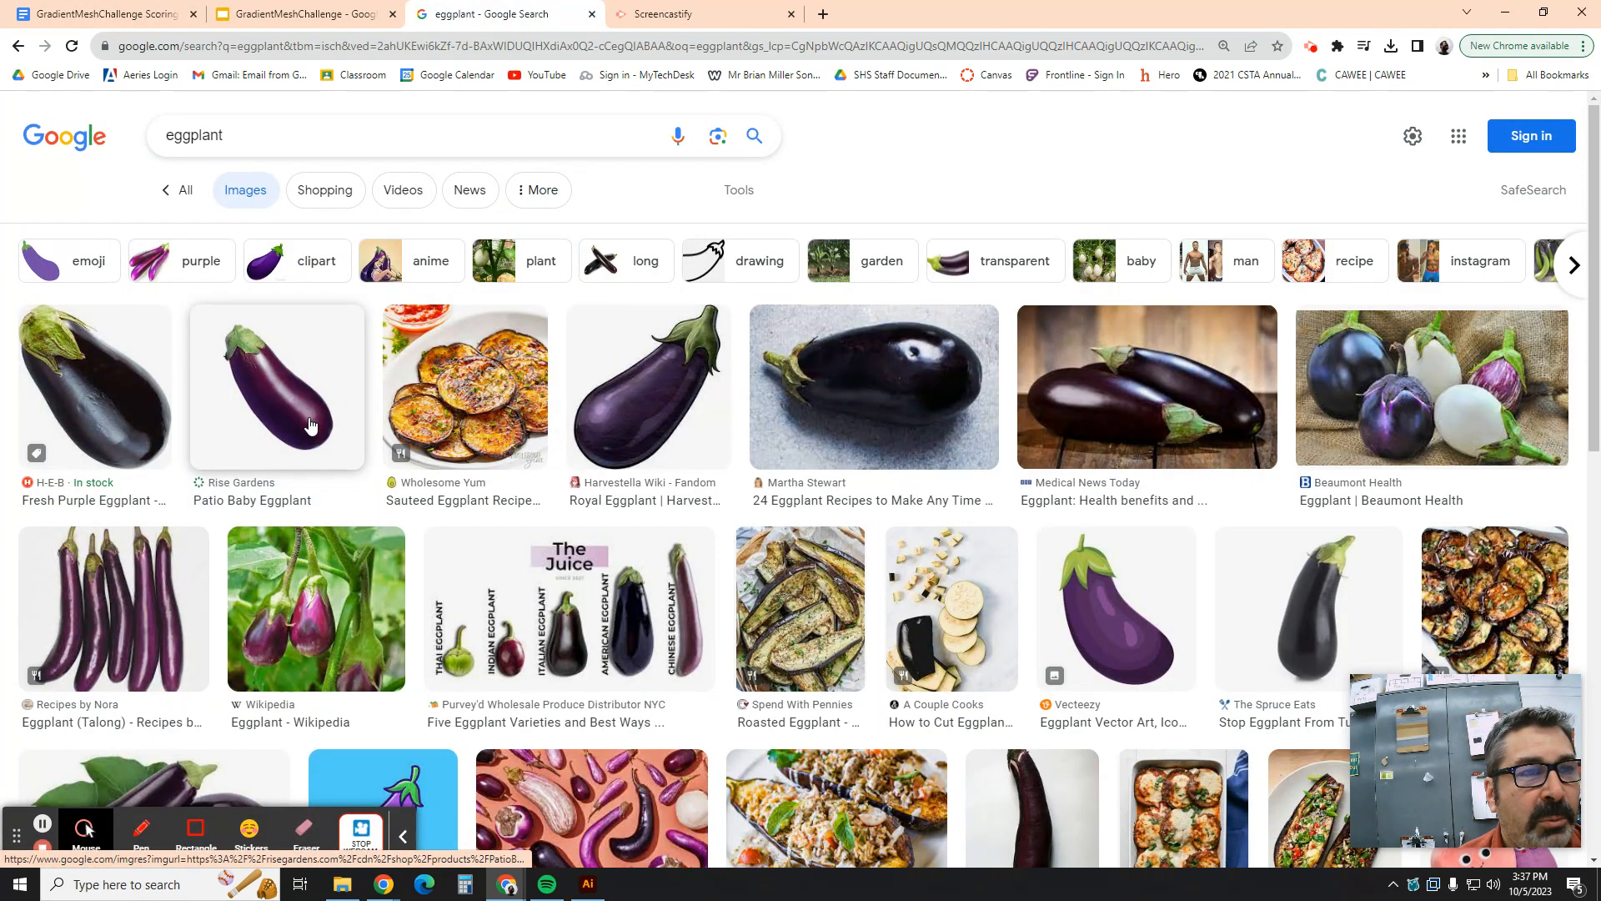
click(311, 425)
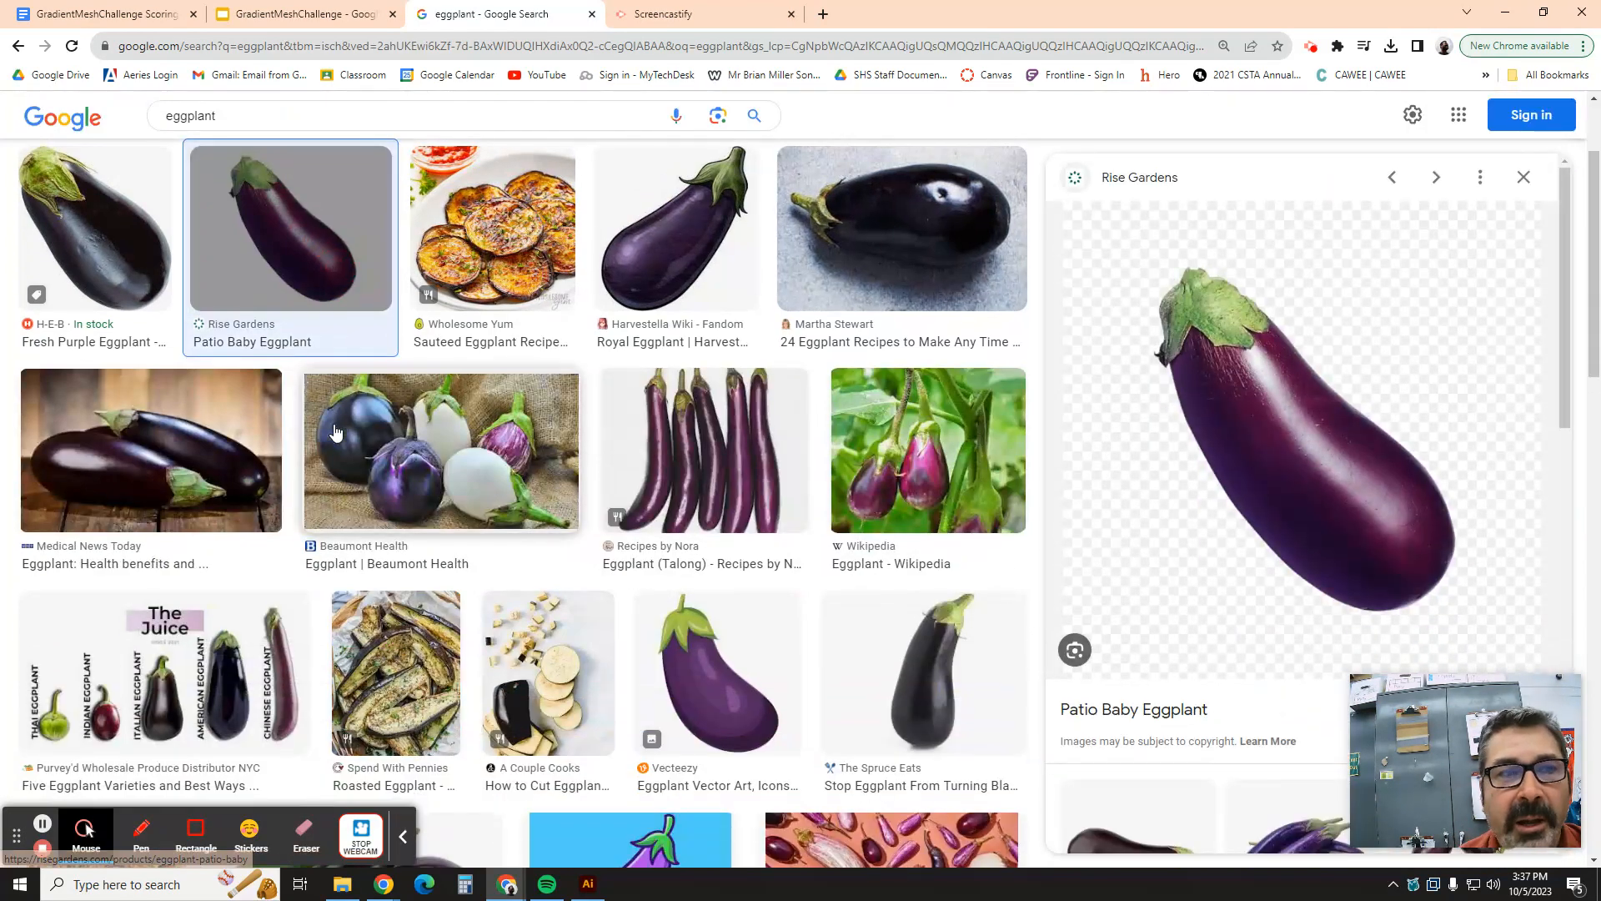
Try saving the eggplant picture into CreativeComputers 23_24 > VectorDesign > Gradient Mesh > Assets Gradient Mesh, and cancel the save
right_click(1323, 452)
click(1388, 629)
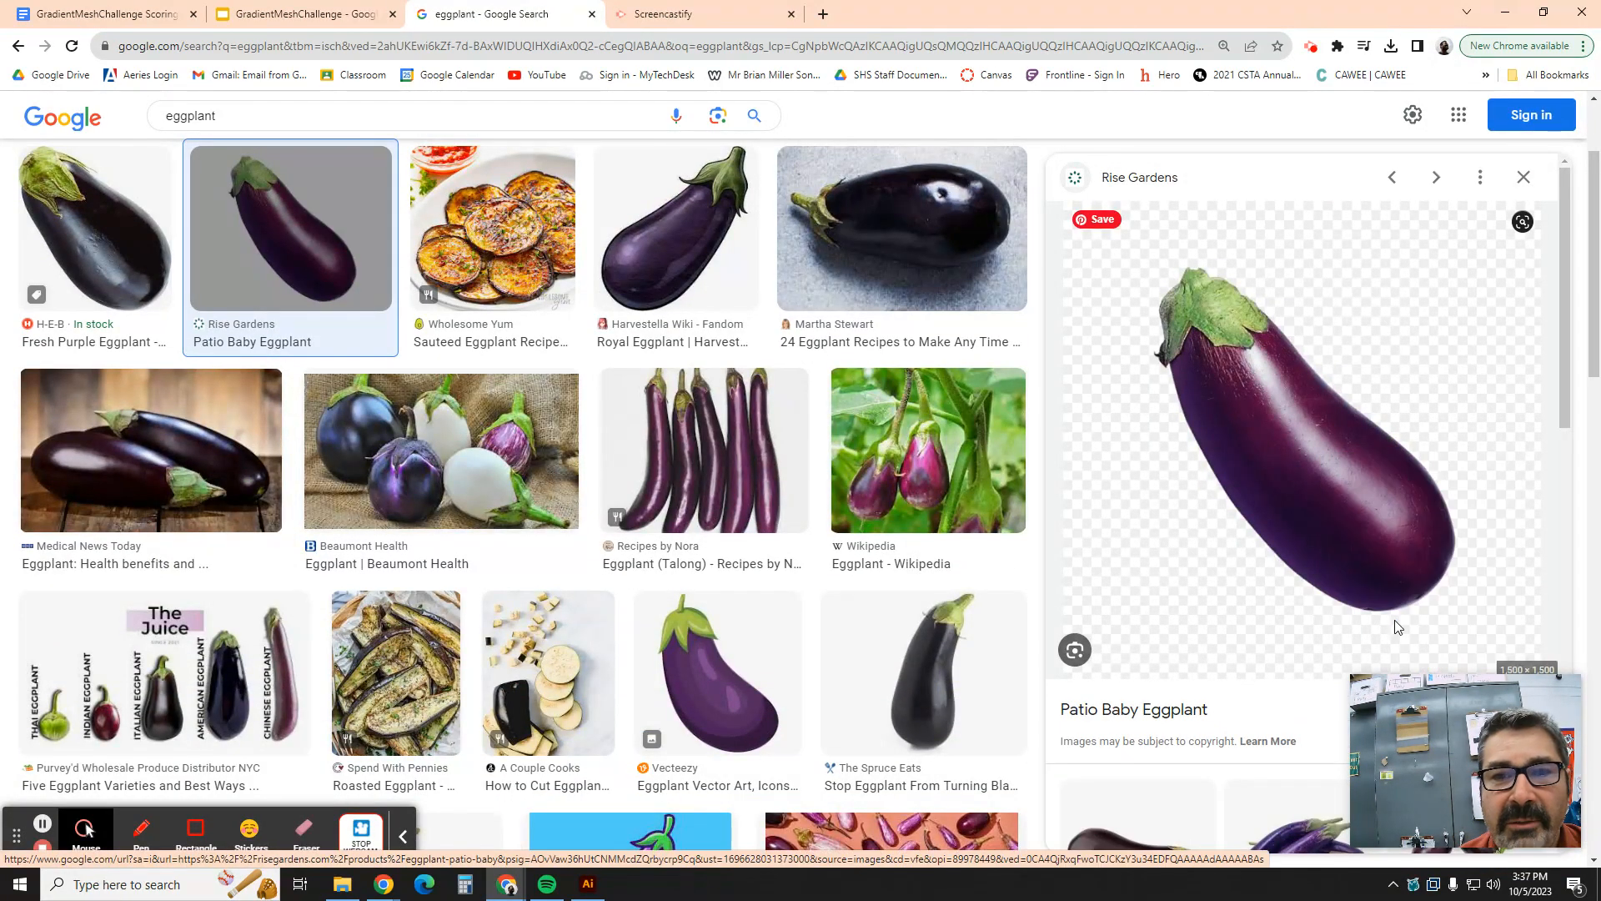
click(100, 317)
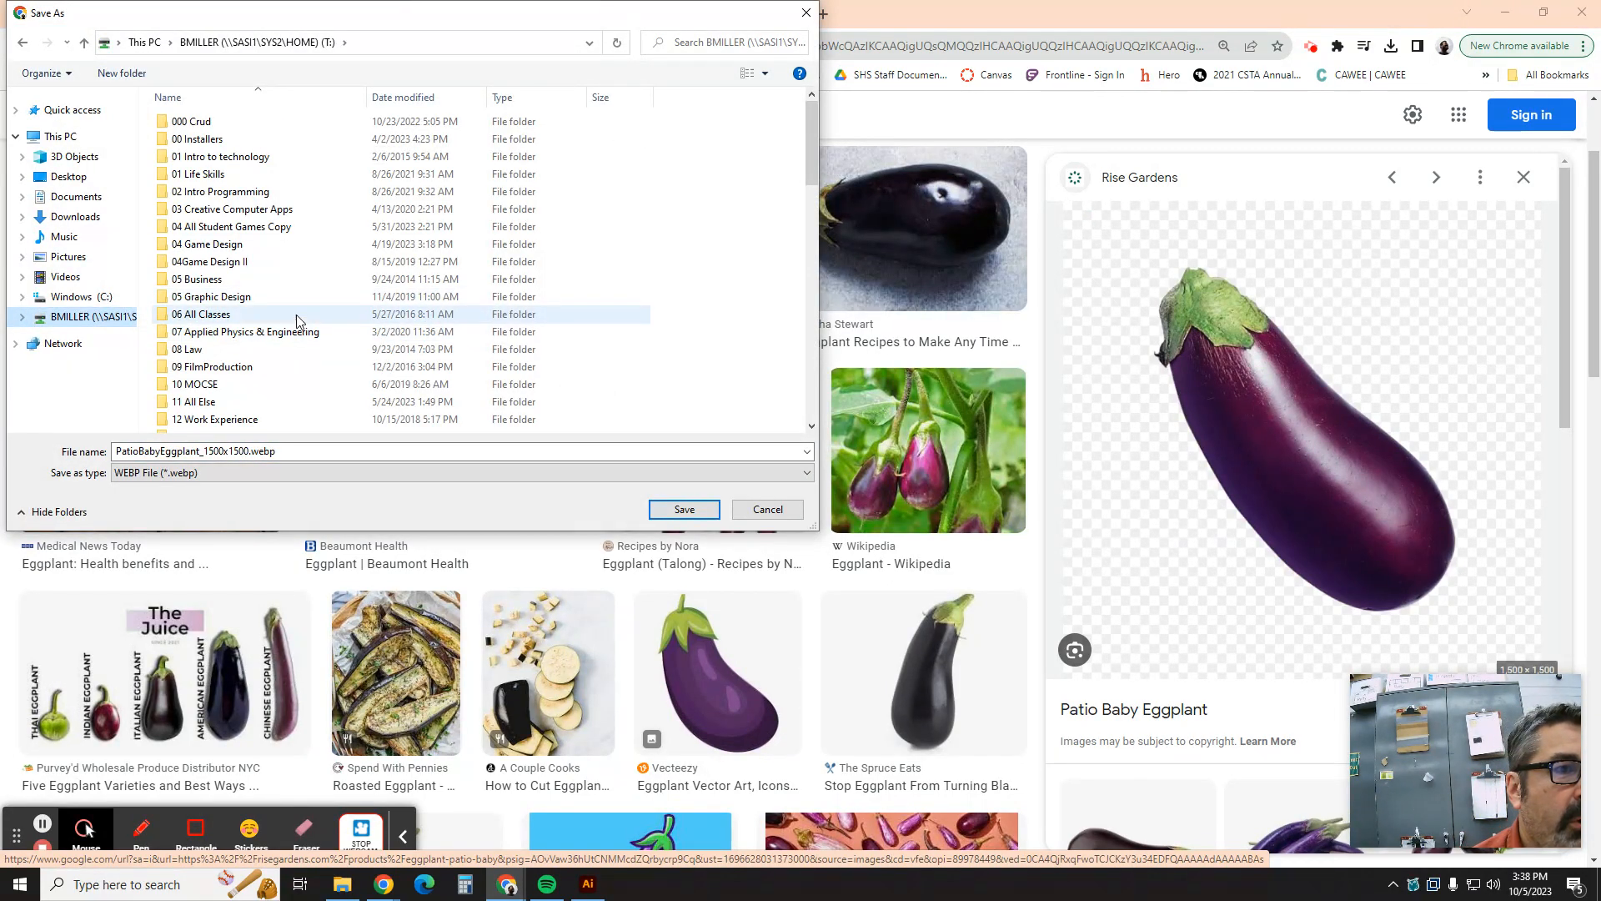
scroll(292, 346, down, 3)
scroll(292, 350, down, 1)
double_click(267, 367)
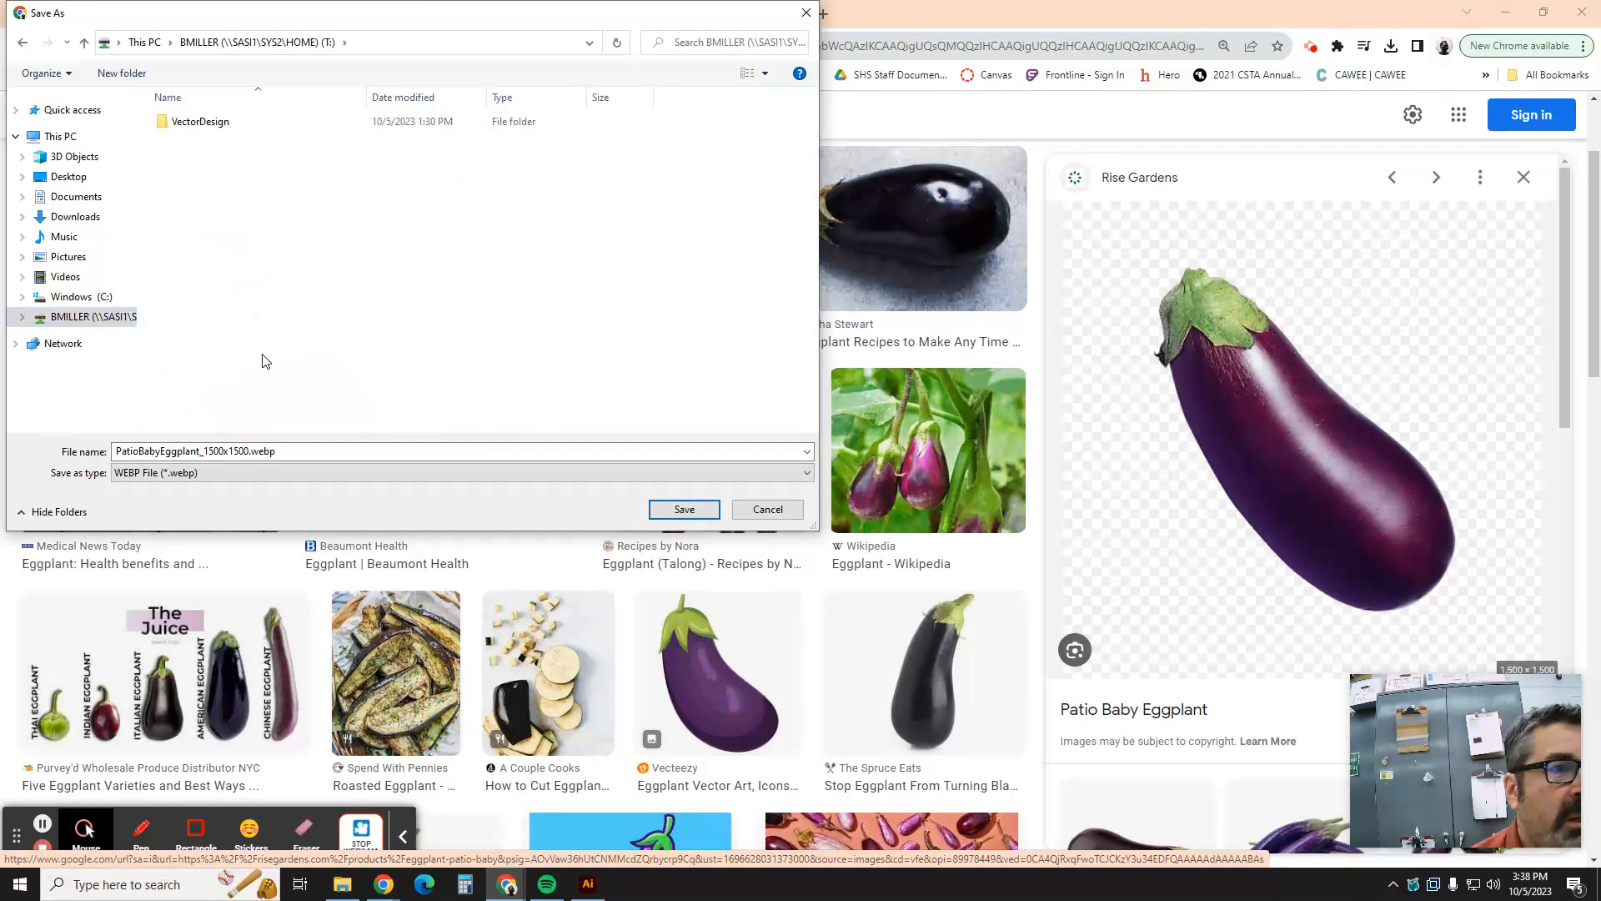
double_click(200, 122)
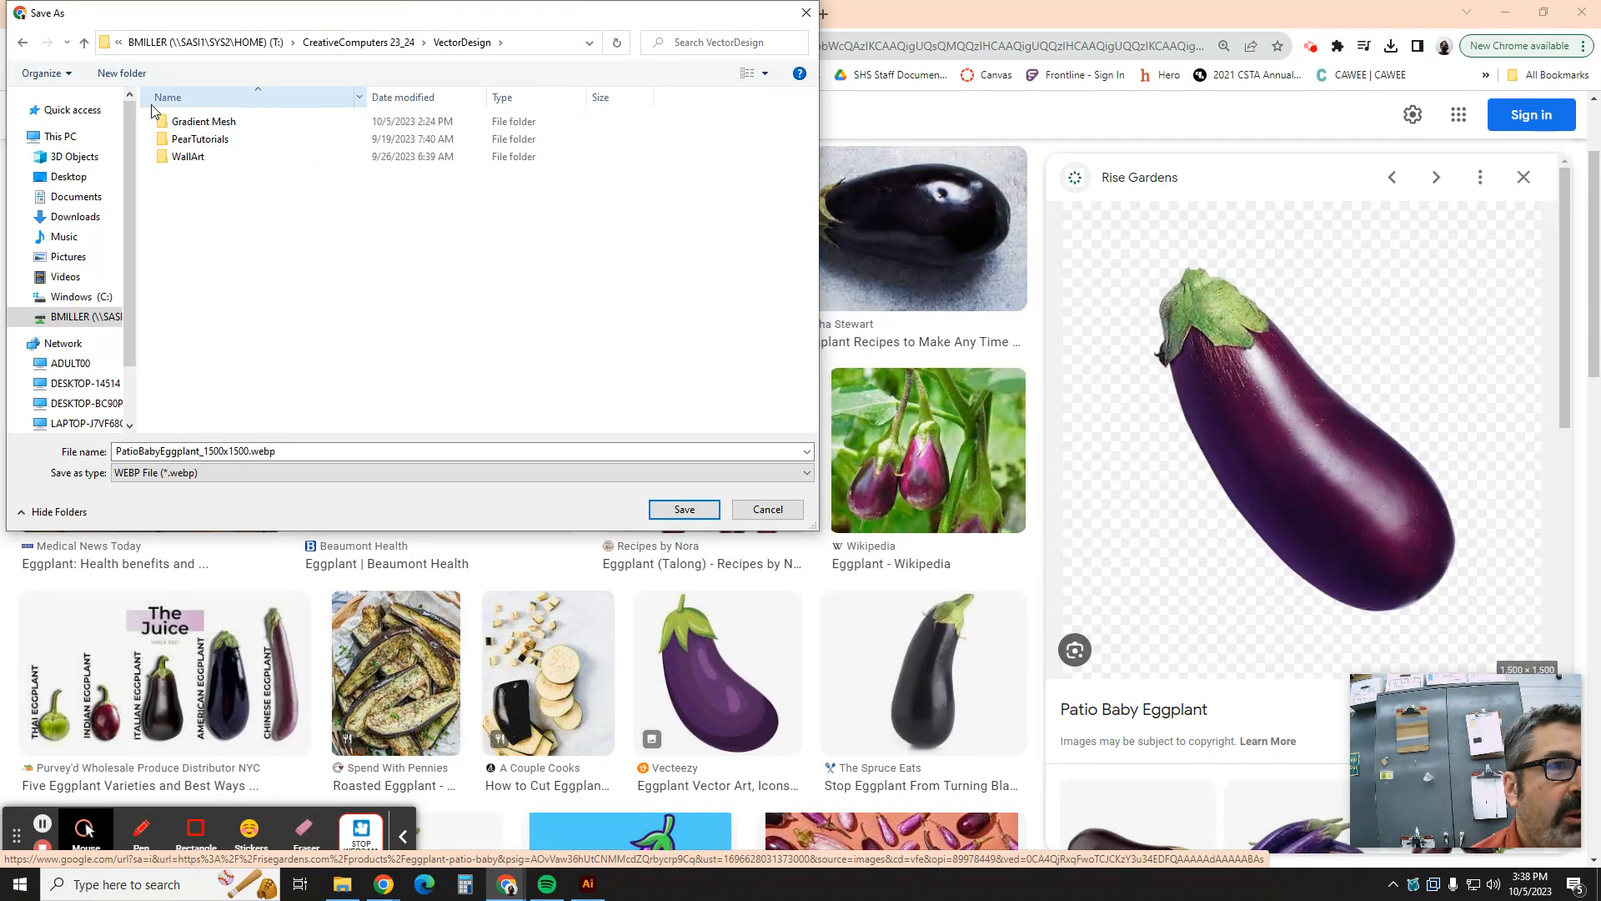
double_click(201, 126)
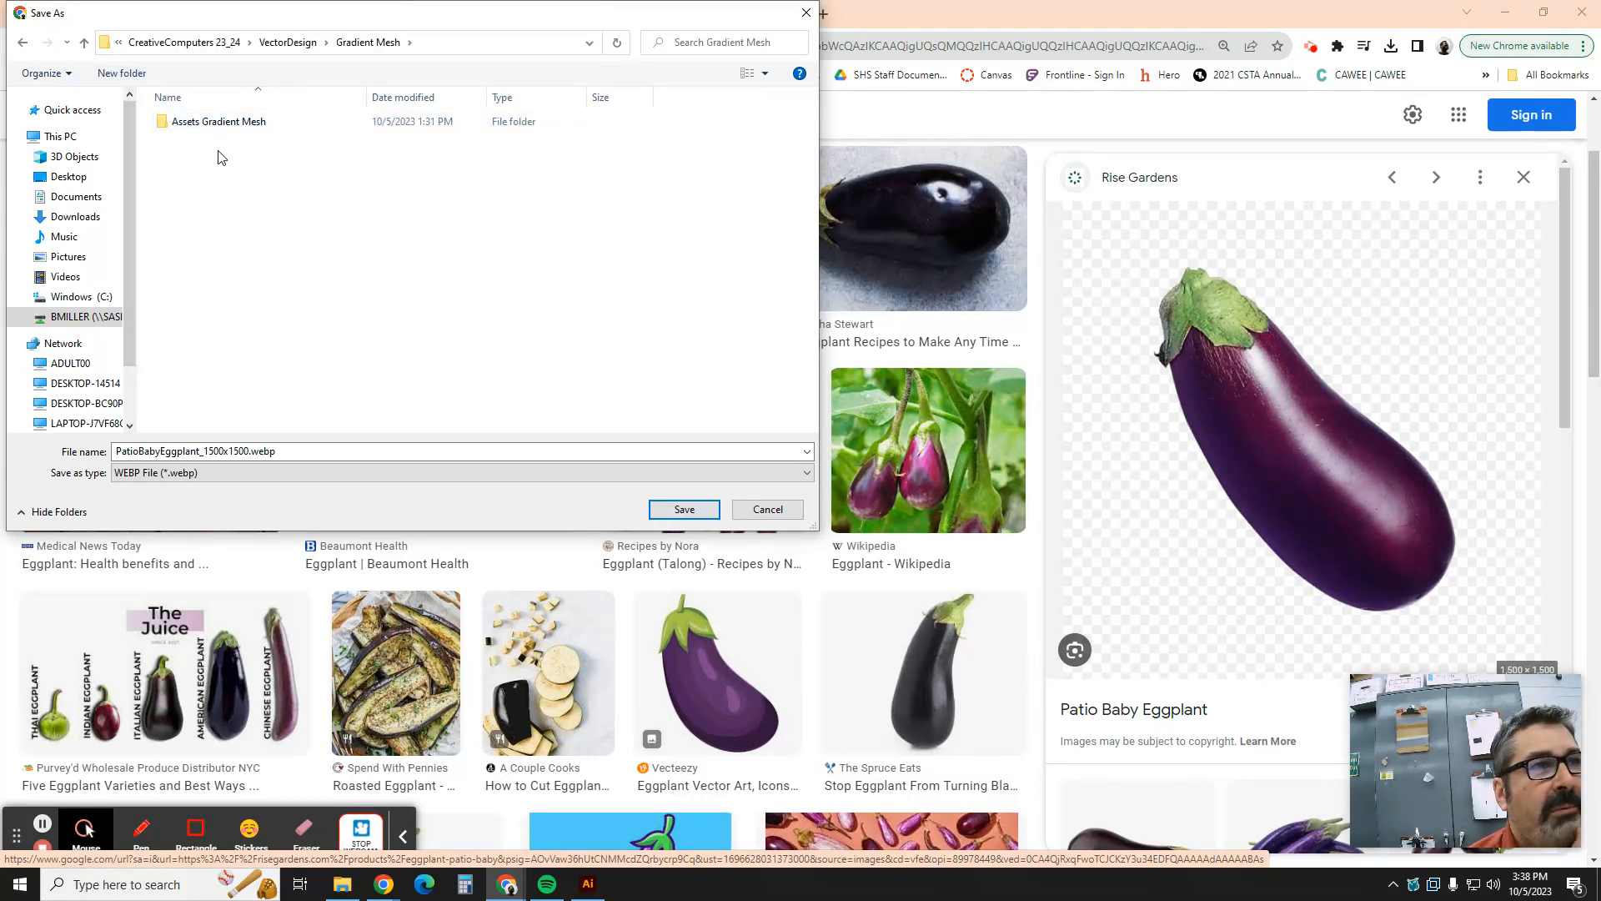
double_click(278, 132)
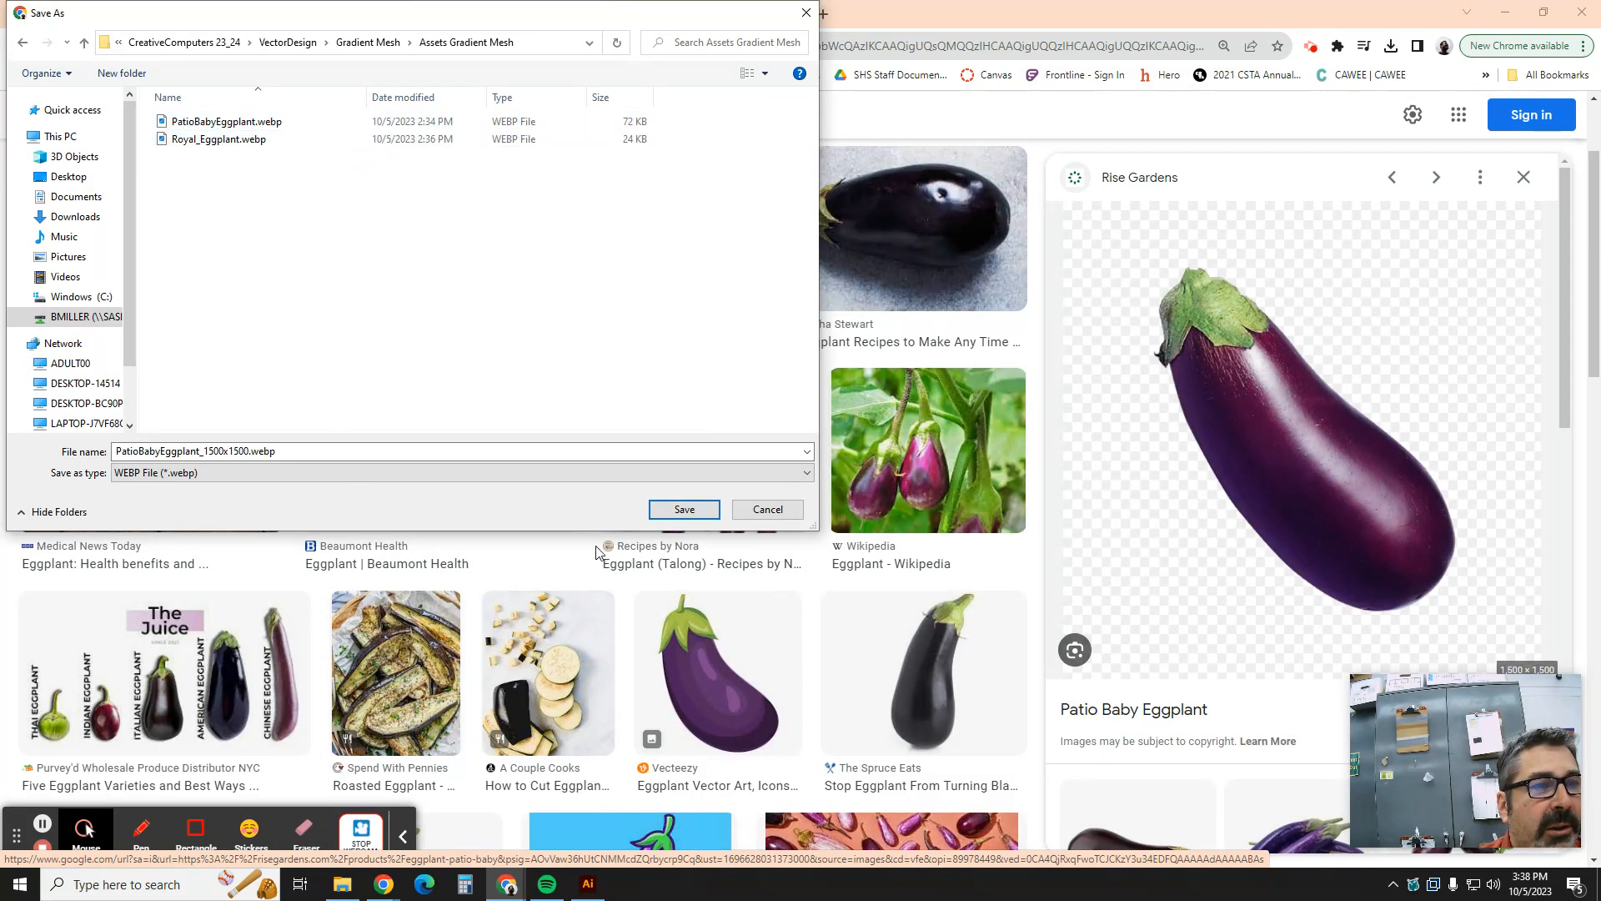
click(769, 510)
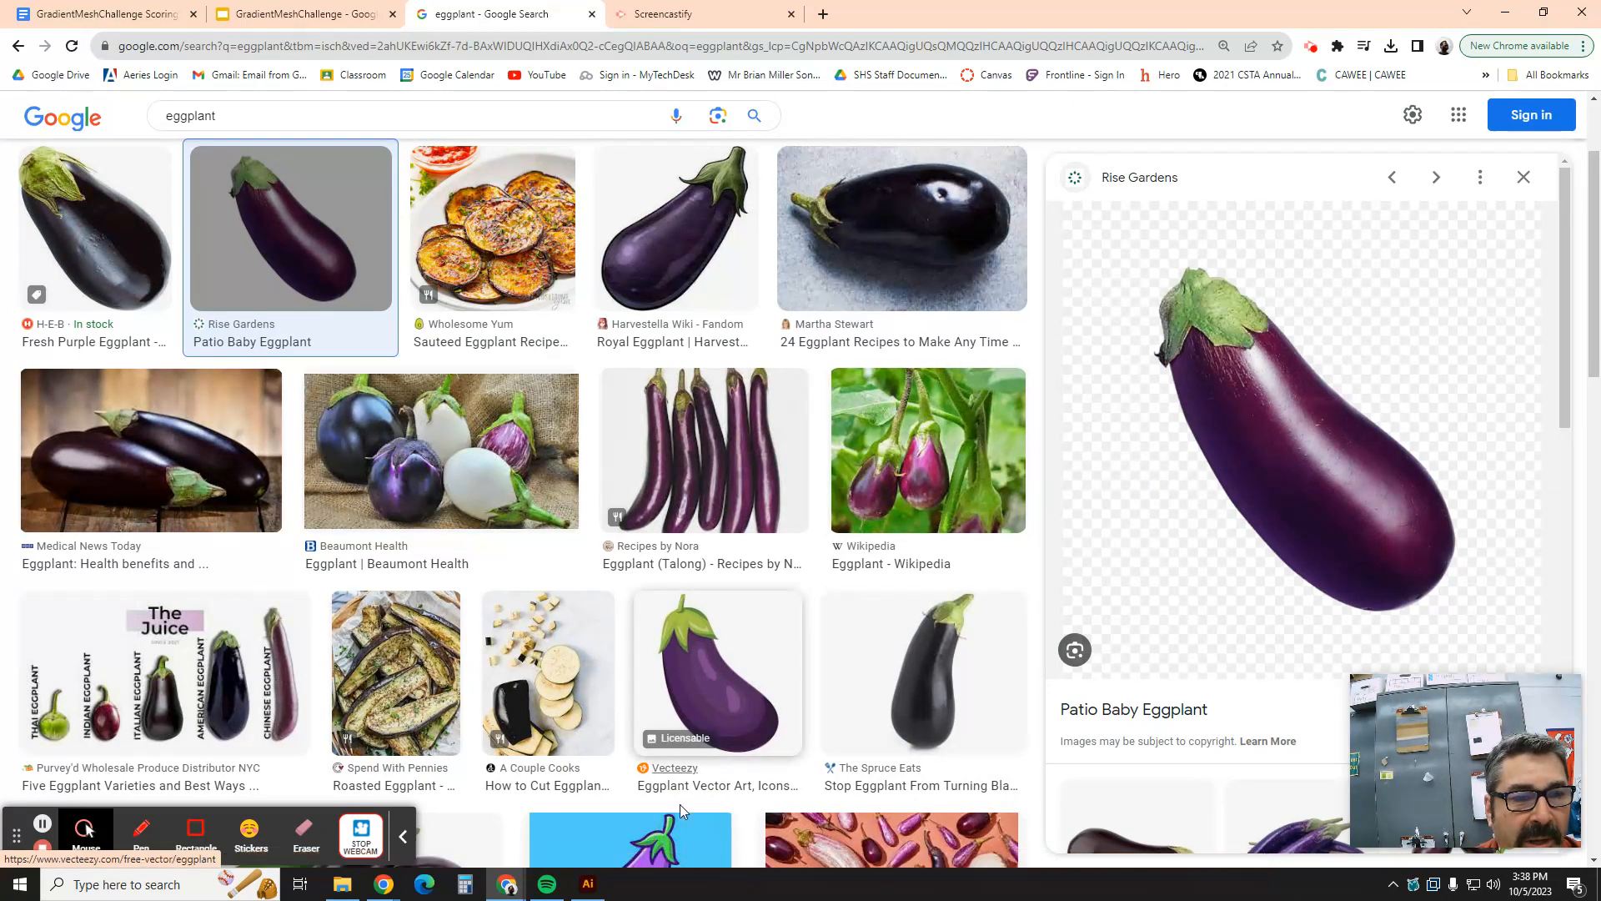
Switch to Illustrator and create a portrait Letter document, 8.5 x 11 in, with units in inches and CMYK color mode
click(588, 883)
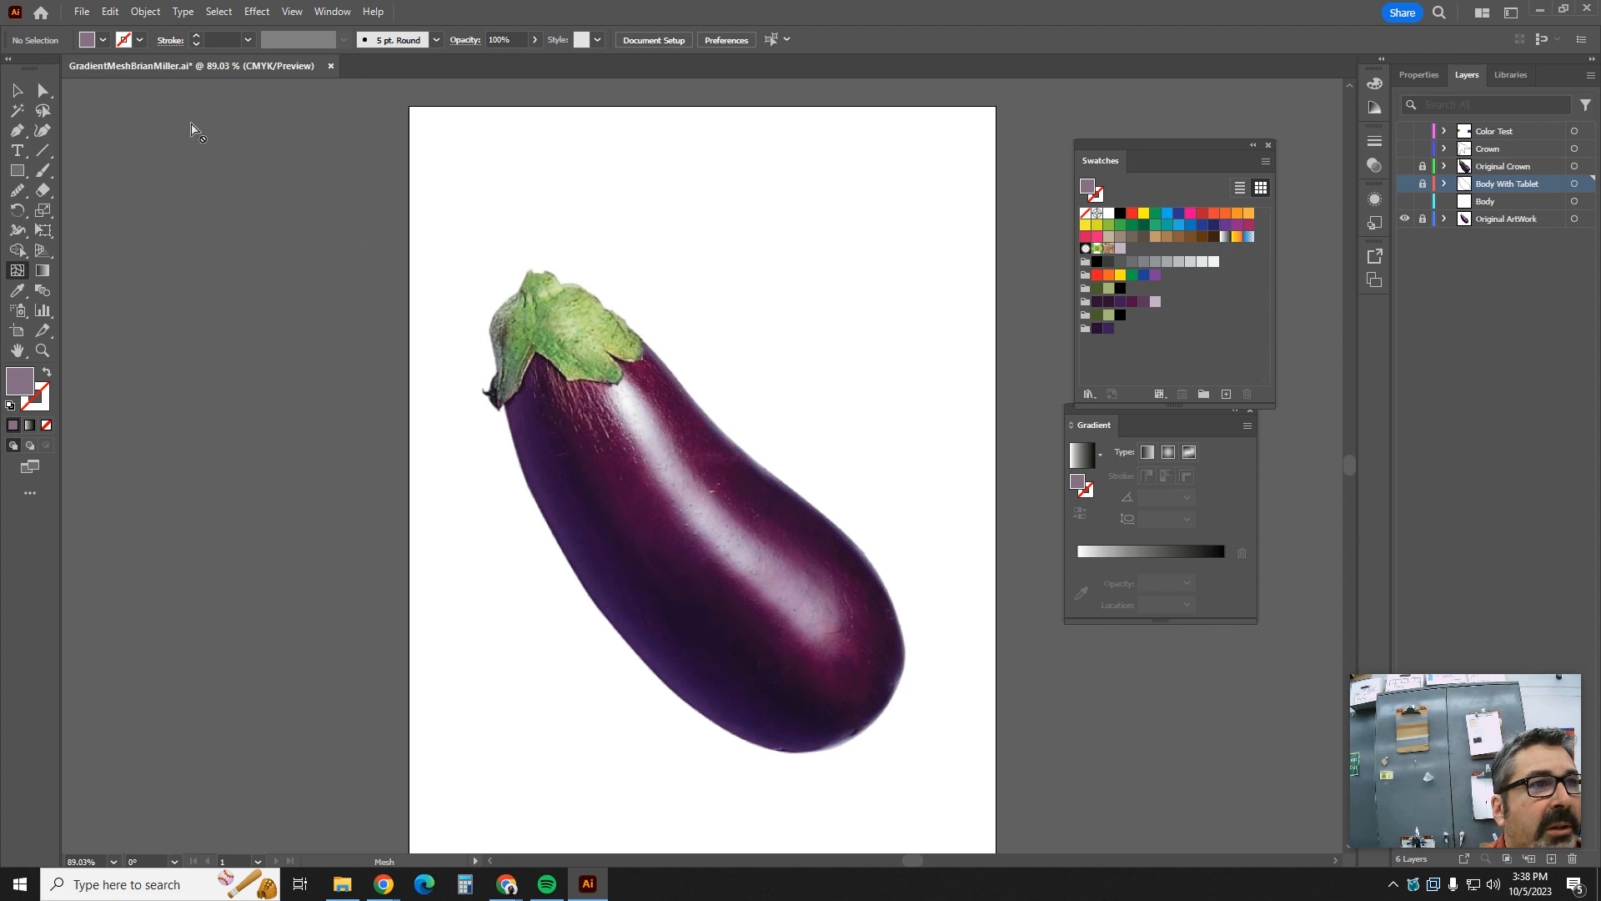
click(83, 12)
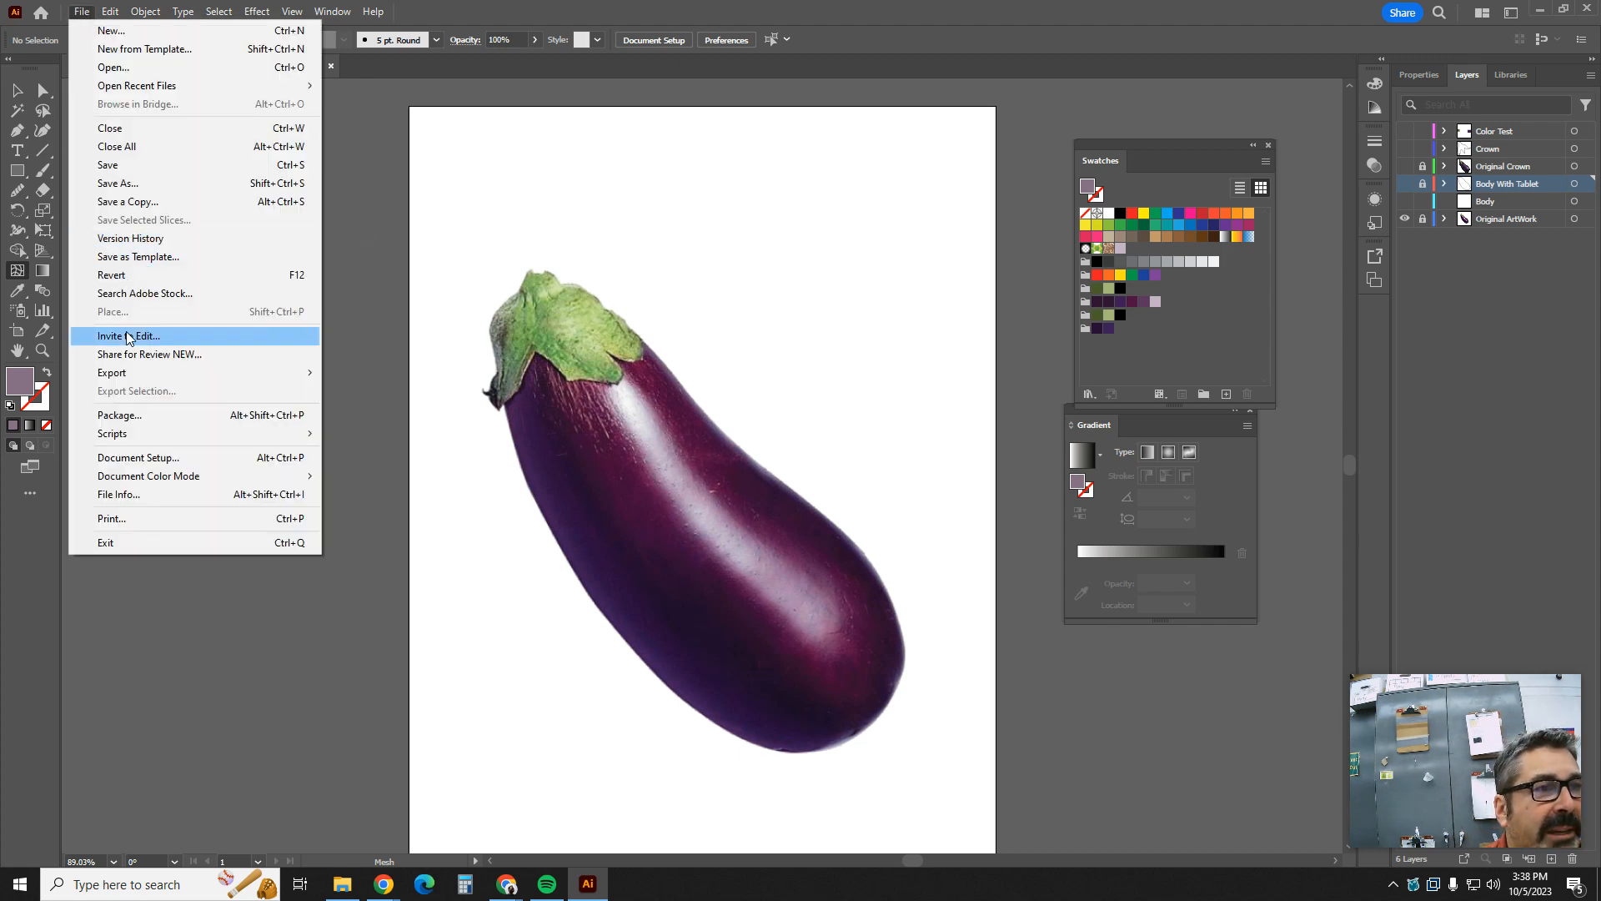
click(112, 31)
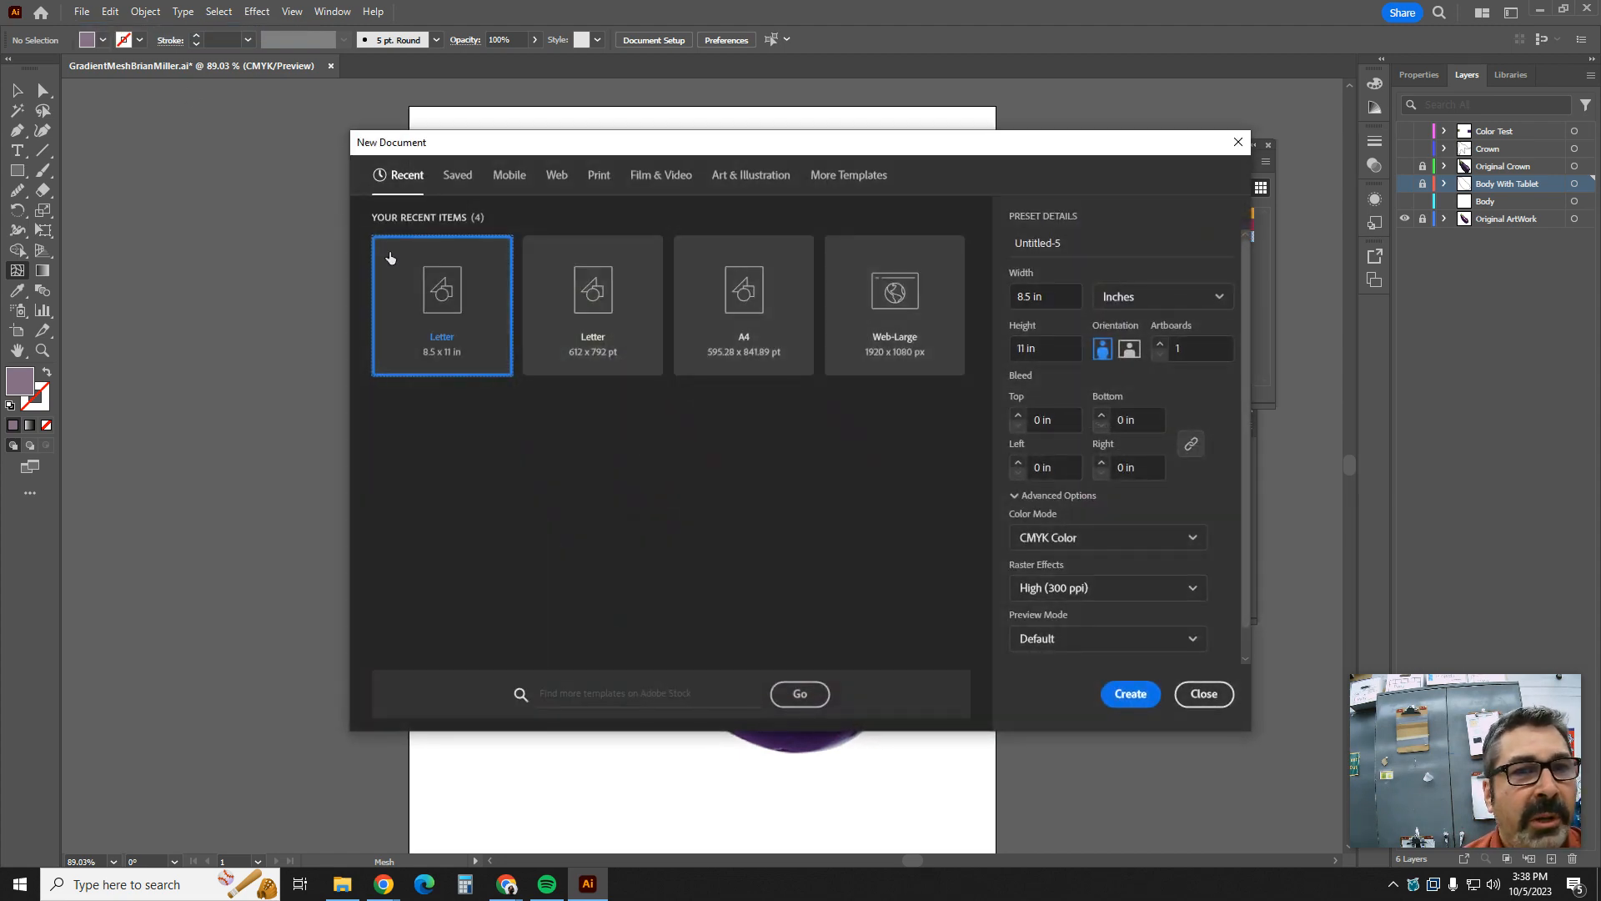
click(1165, 297)
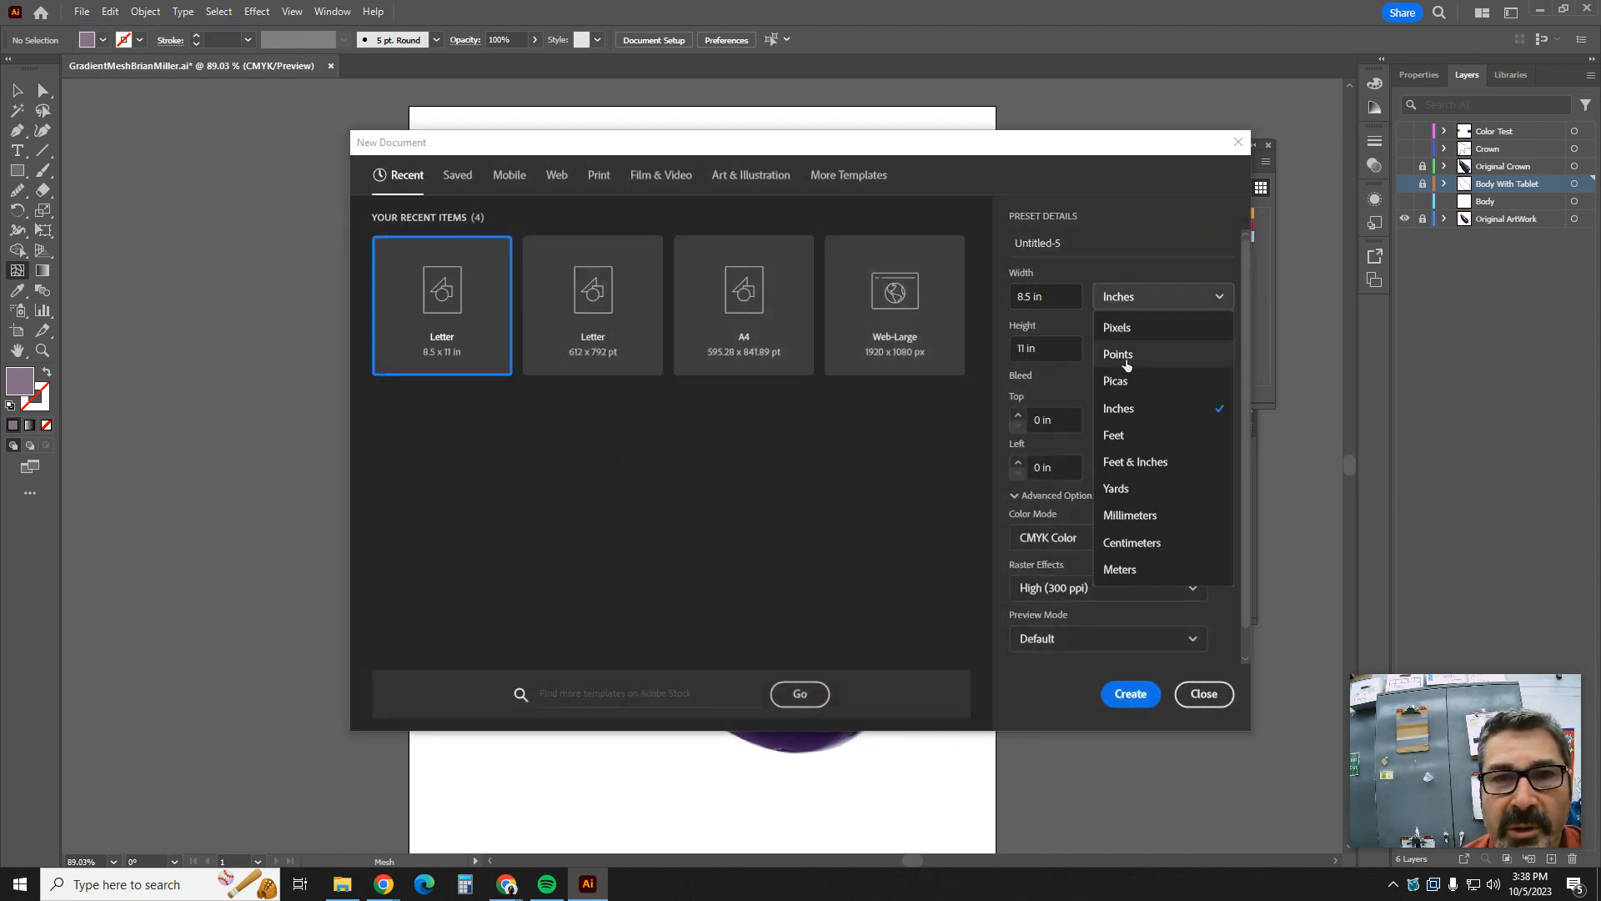
click(1125, 407)
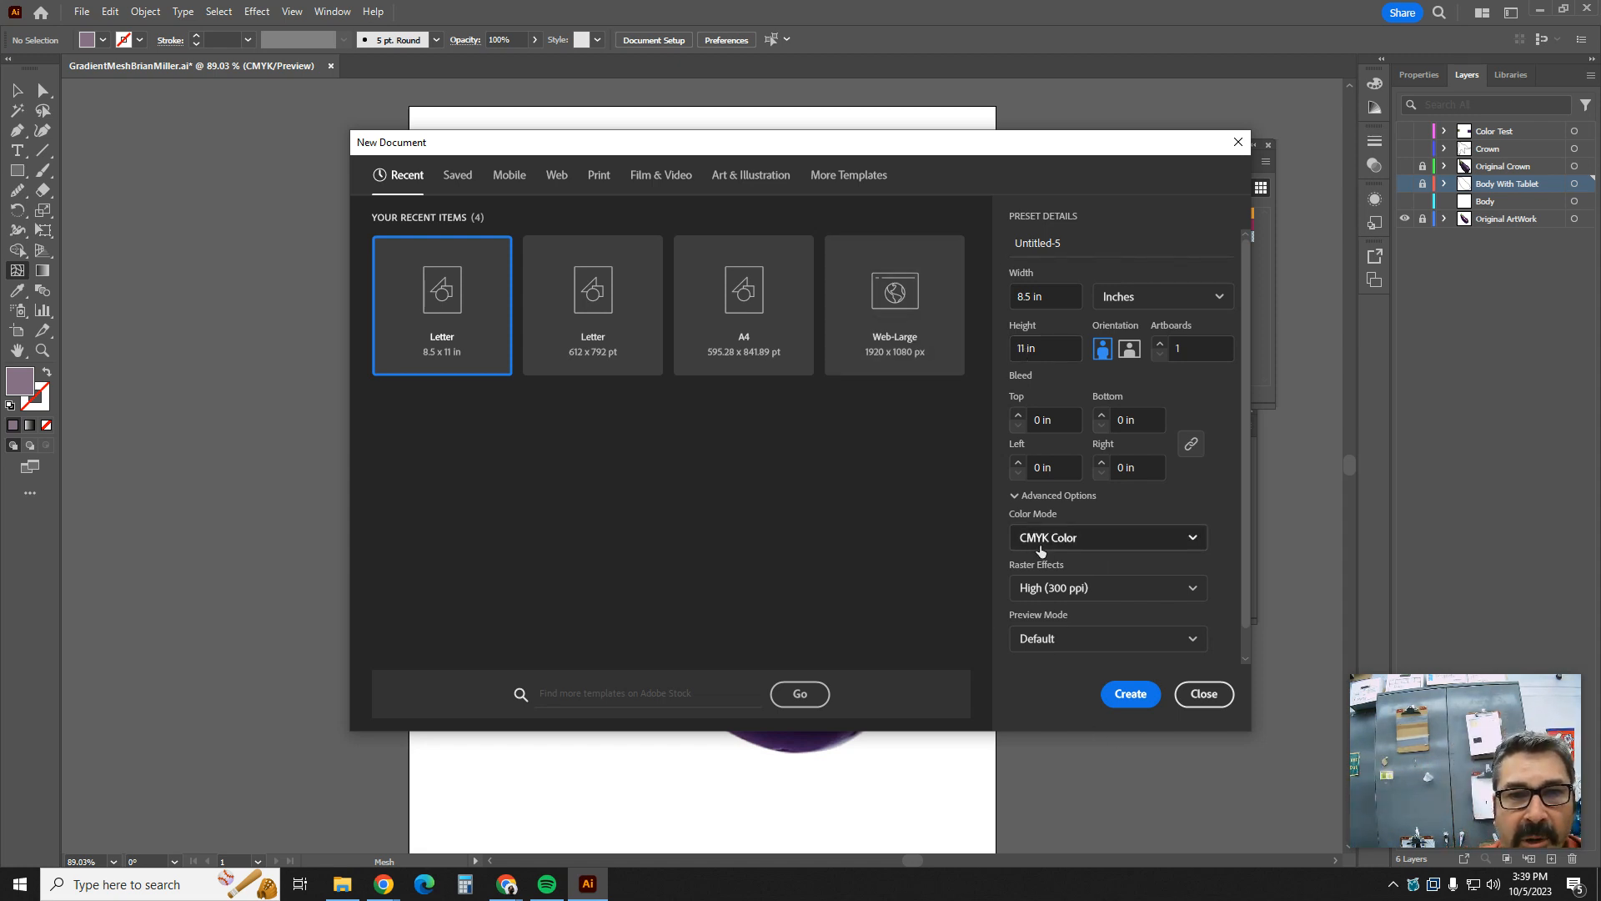
click(1080, 549)
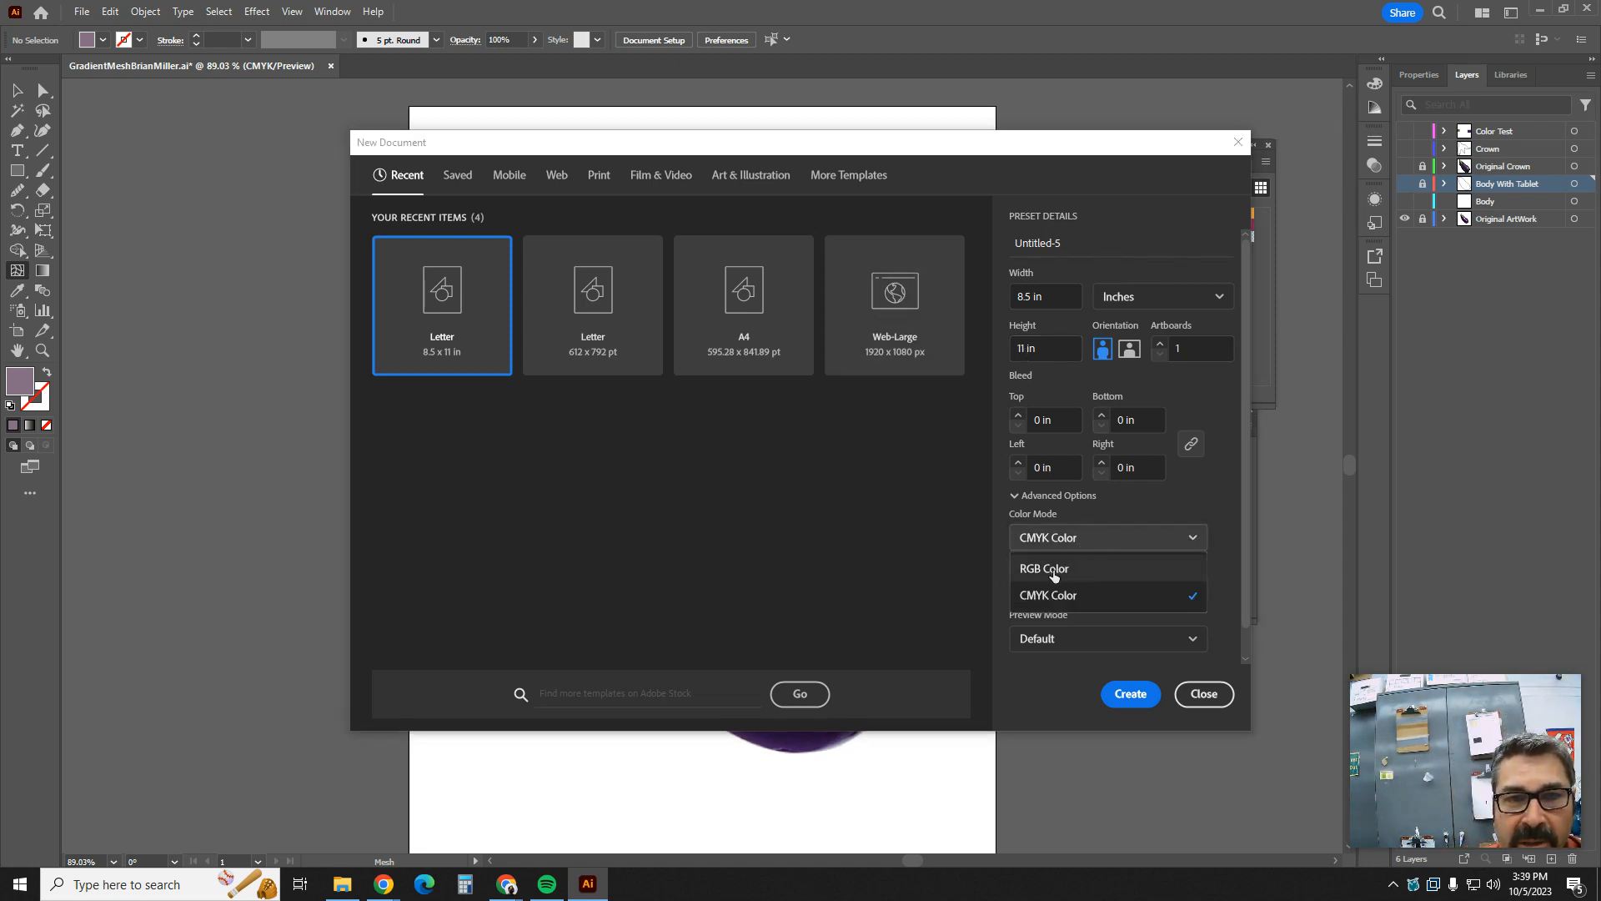
click(1053, 596)
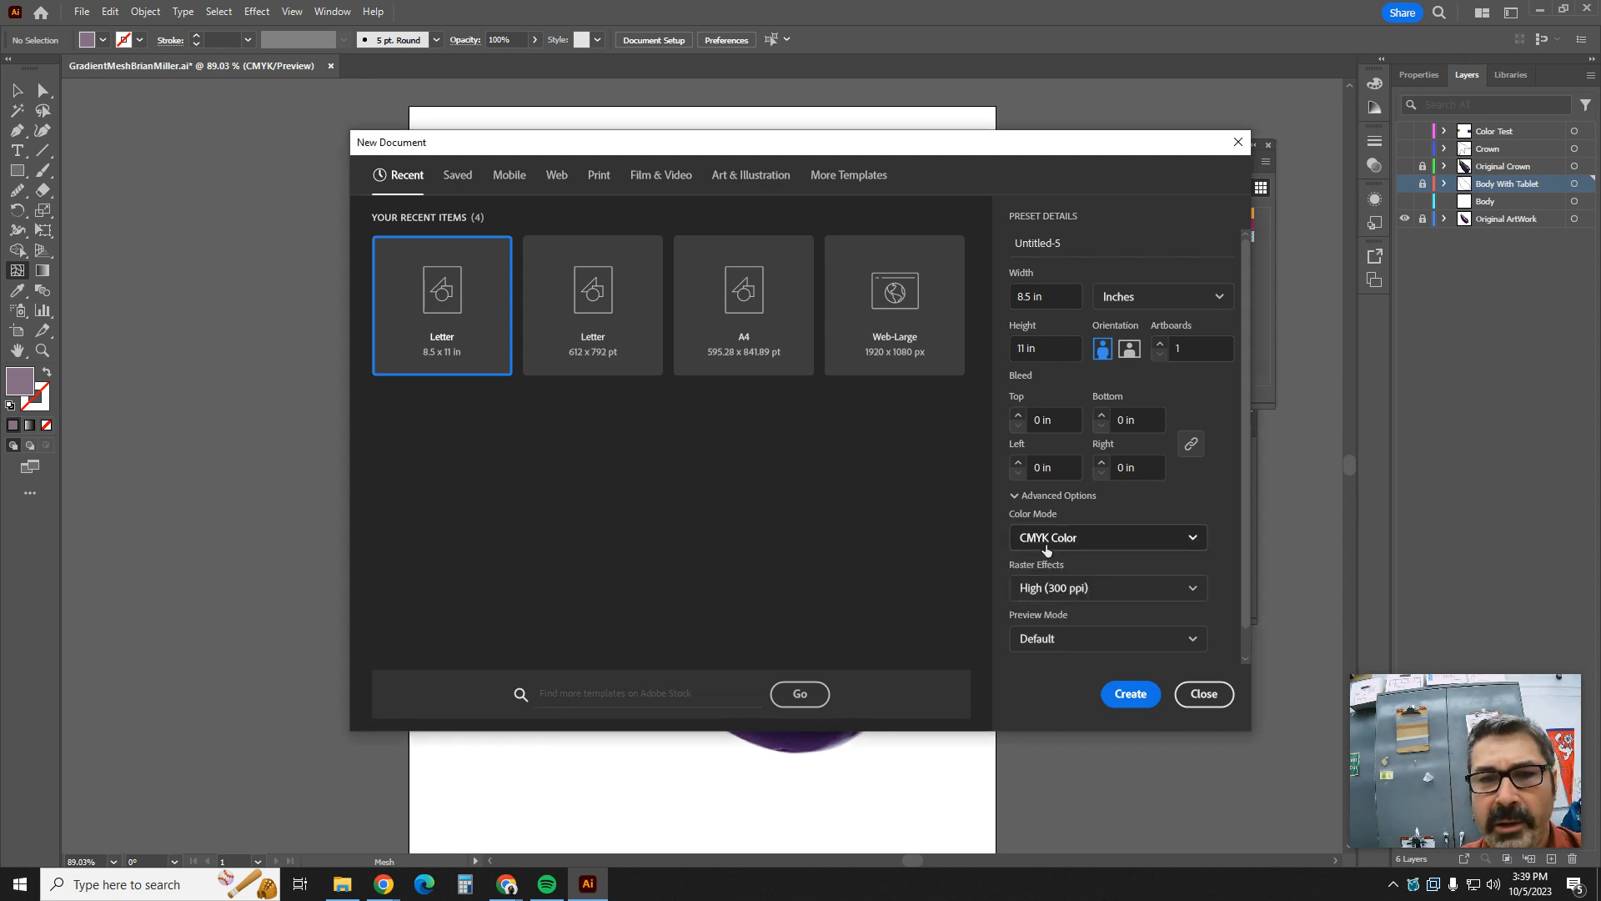
click(1132, 693)
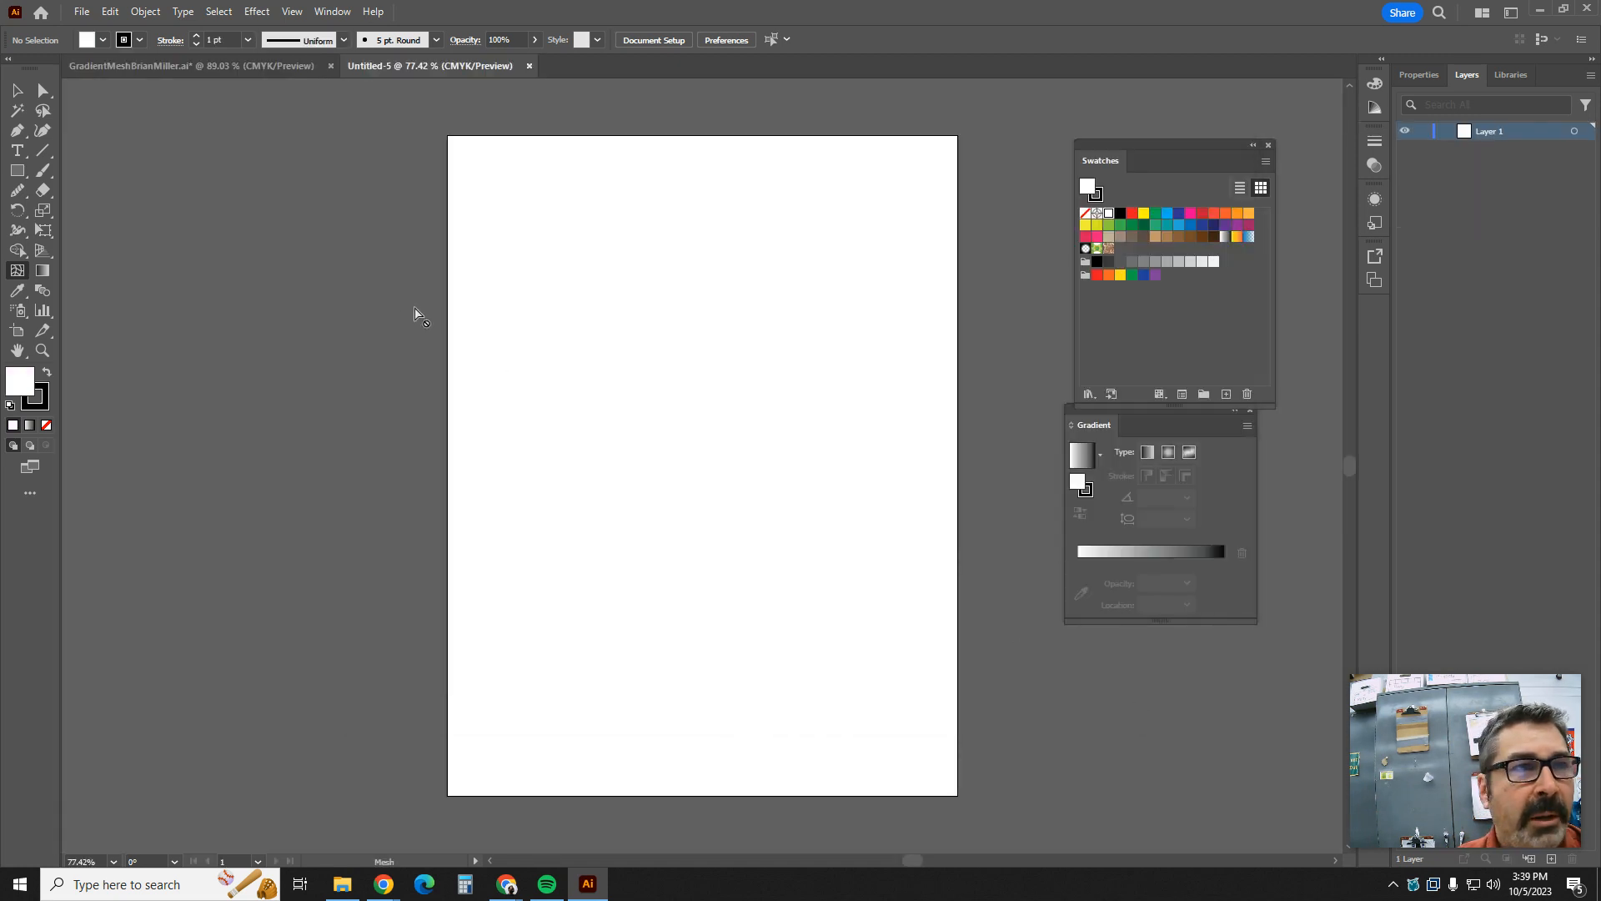
Try saving the new document on the computer in CreativeComputers 23_24 > VectorDesign > Gradient Mesh, and cancel the save
click(83, 13)
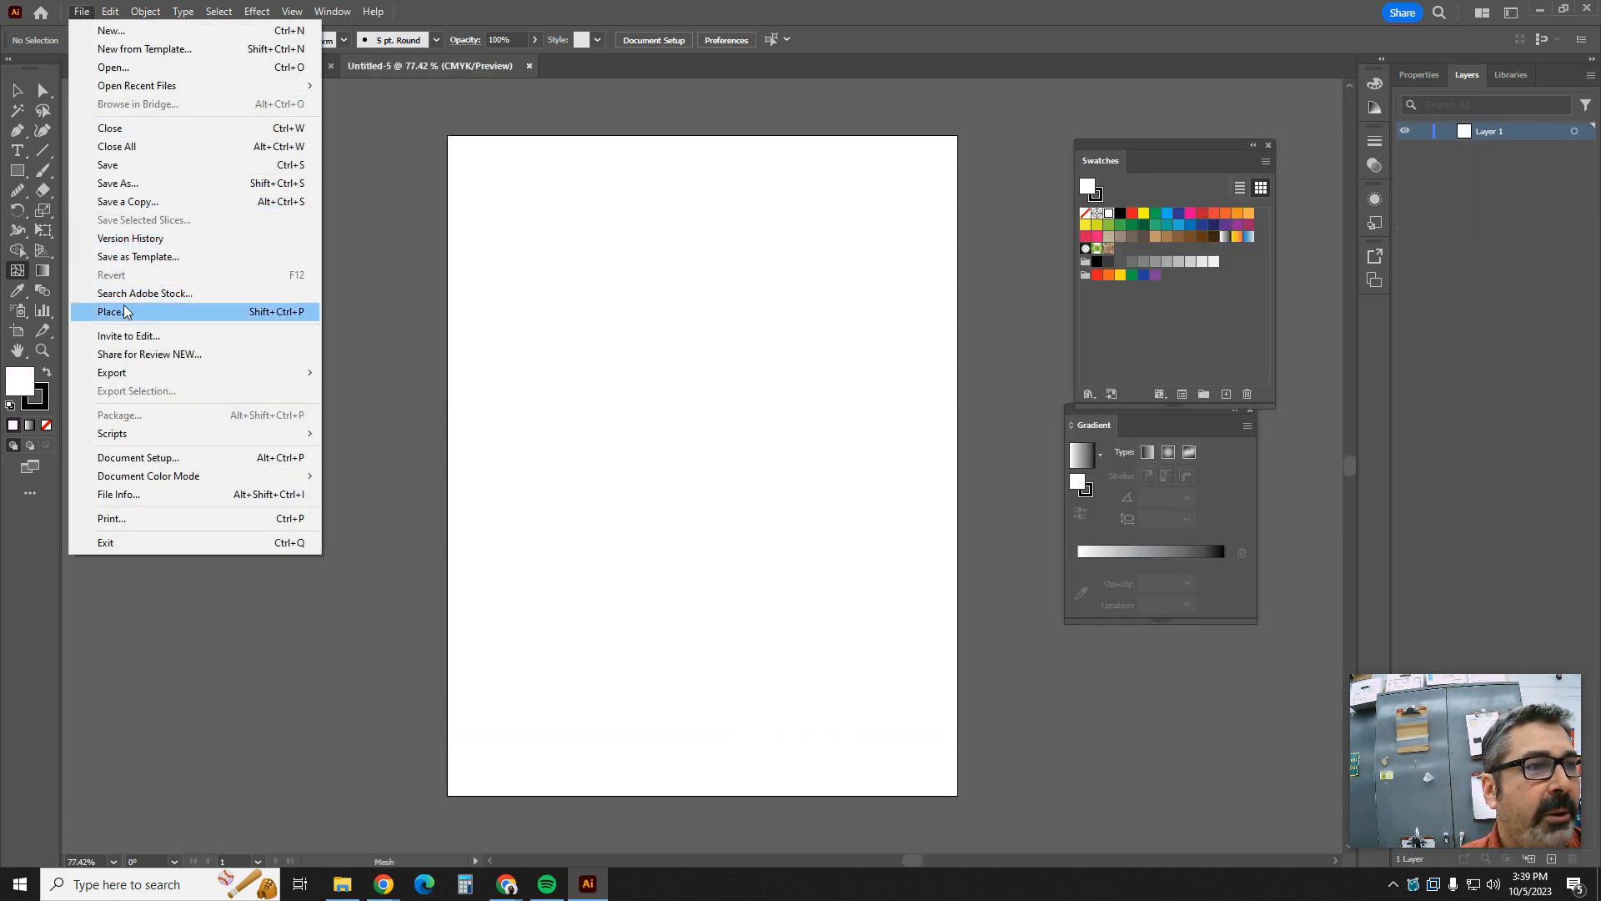
click(125, 182)
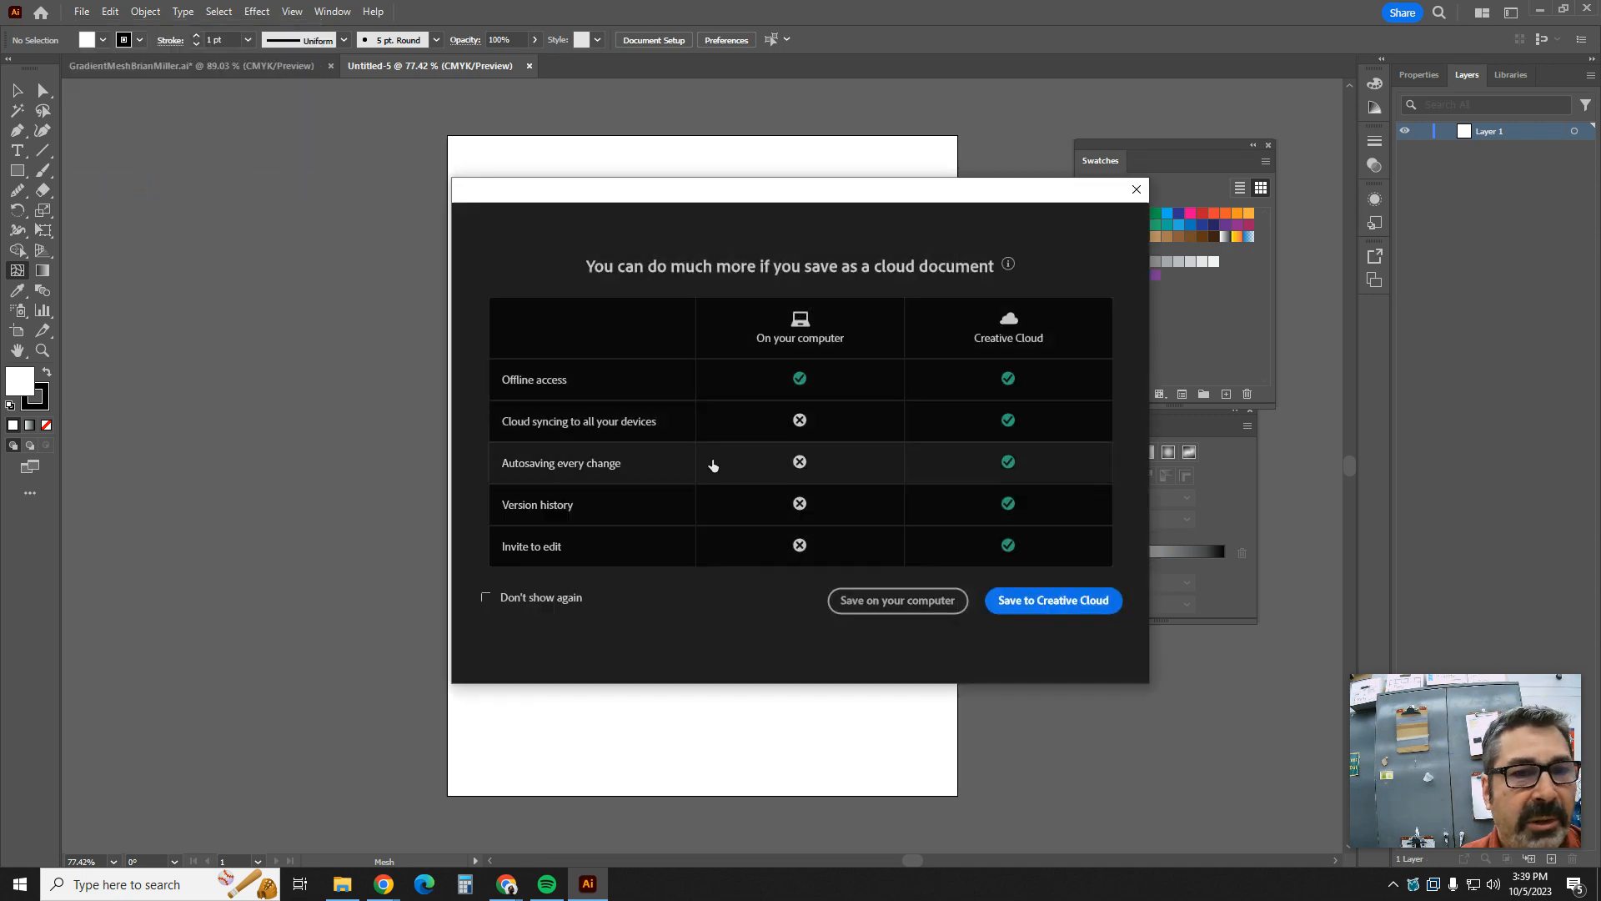
click(903, 600)
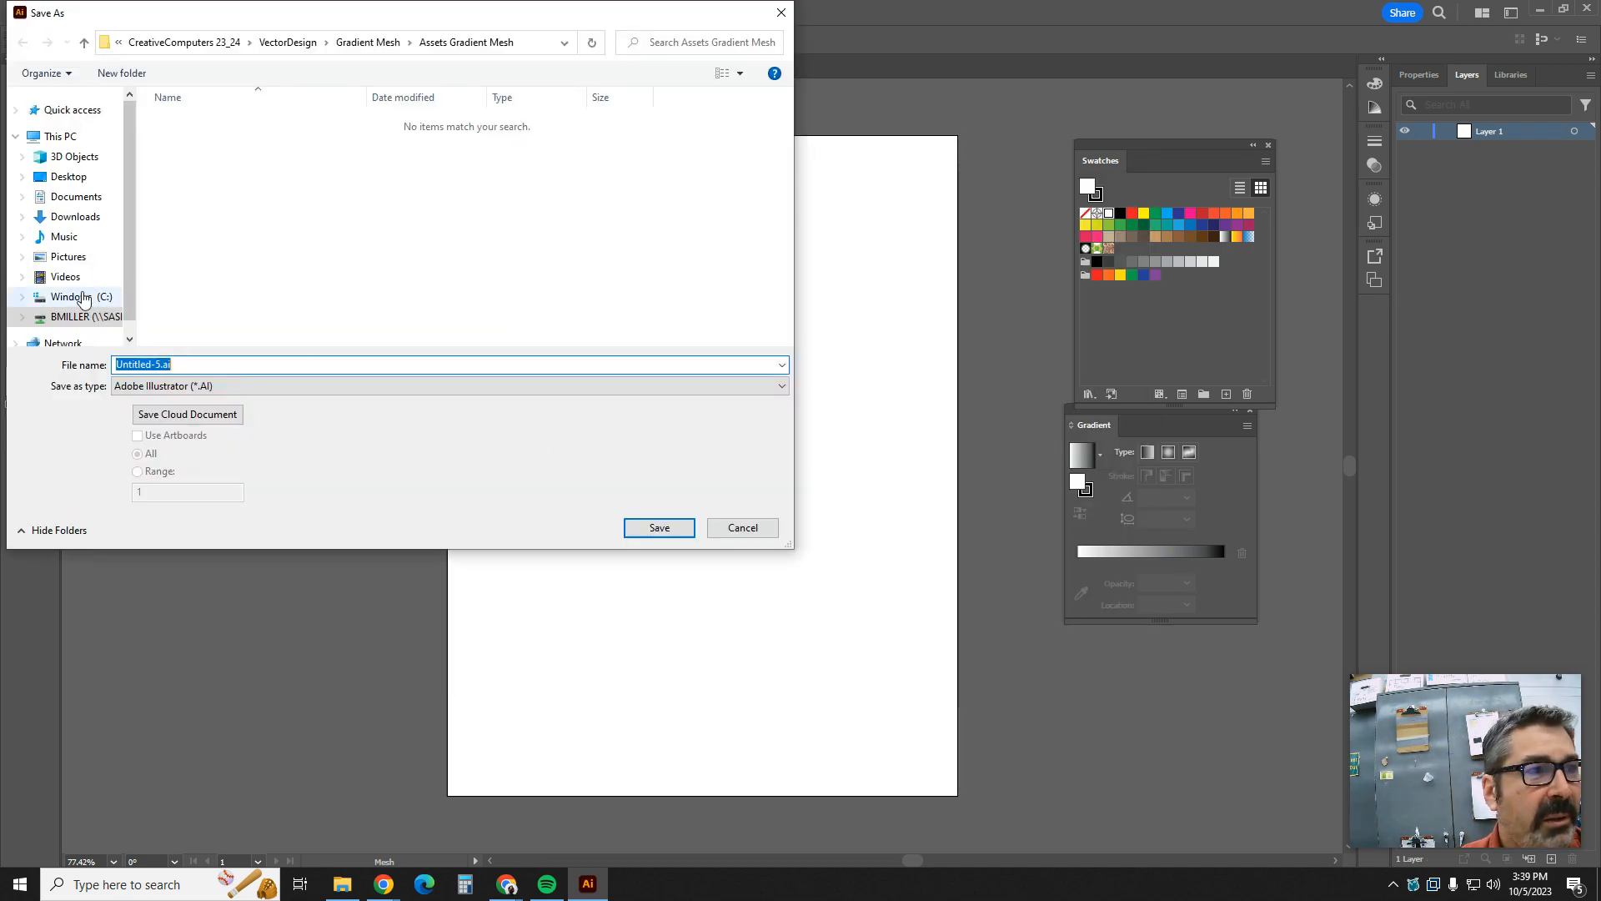
click(83, 316)
scroll(259, 284, down, 3)
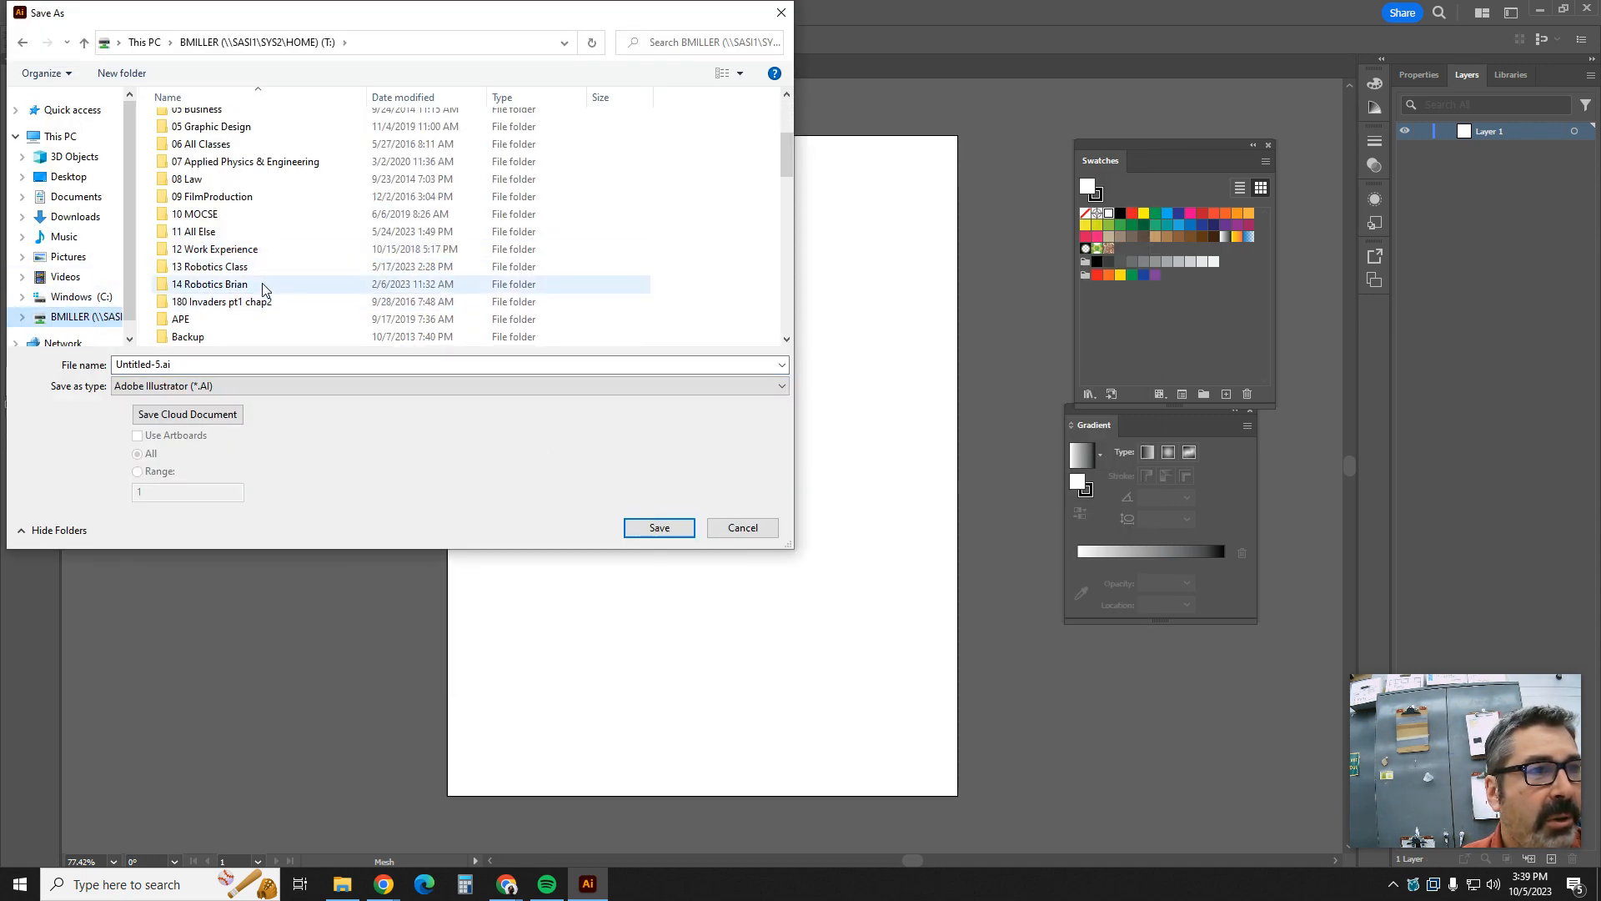
scroll(266, 280, down, 4)
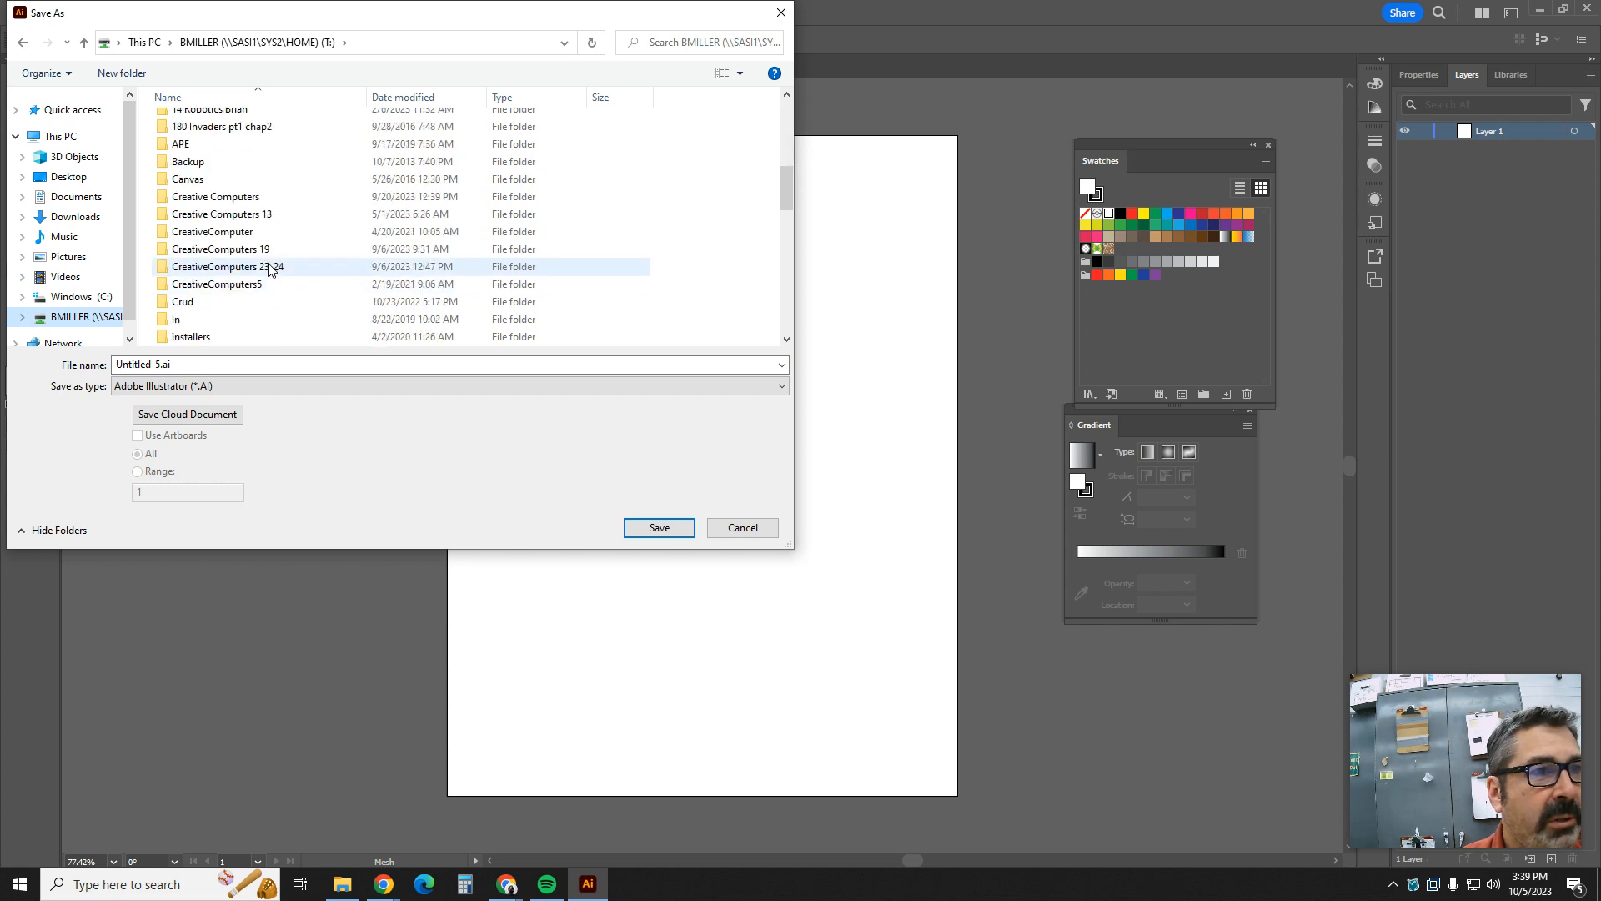
double_click(270, 267)
double_click(199, 129)
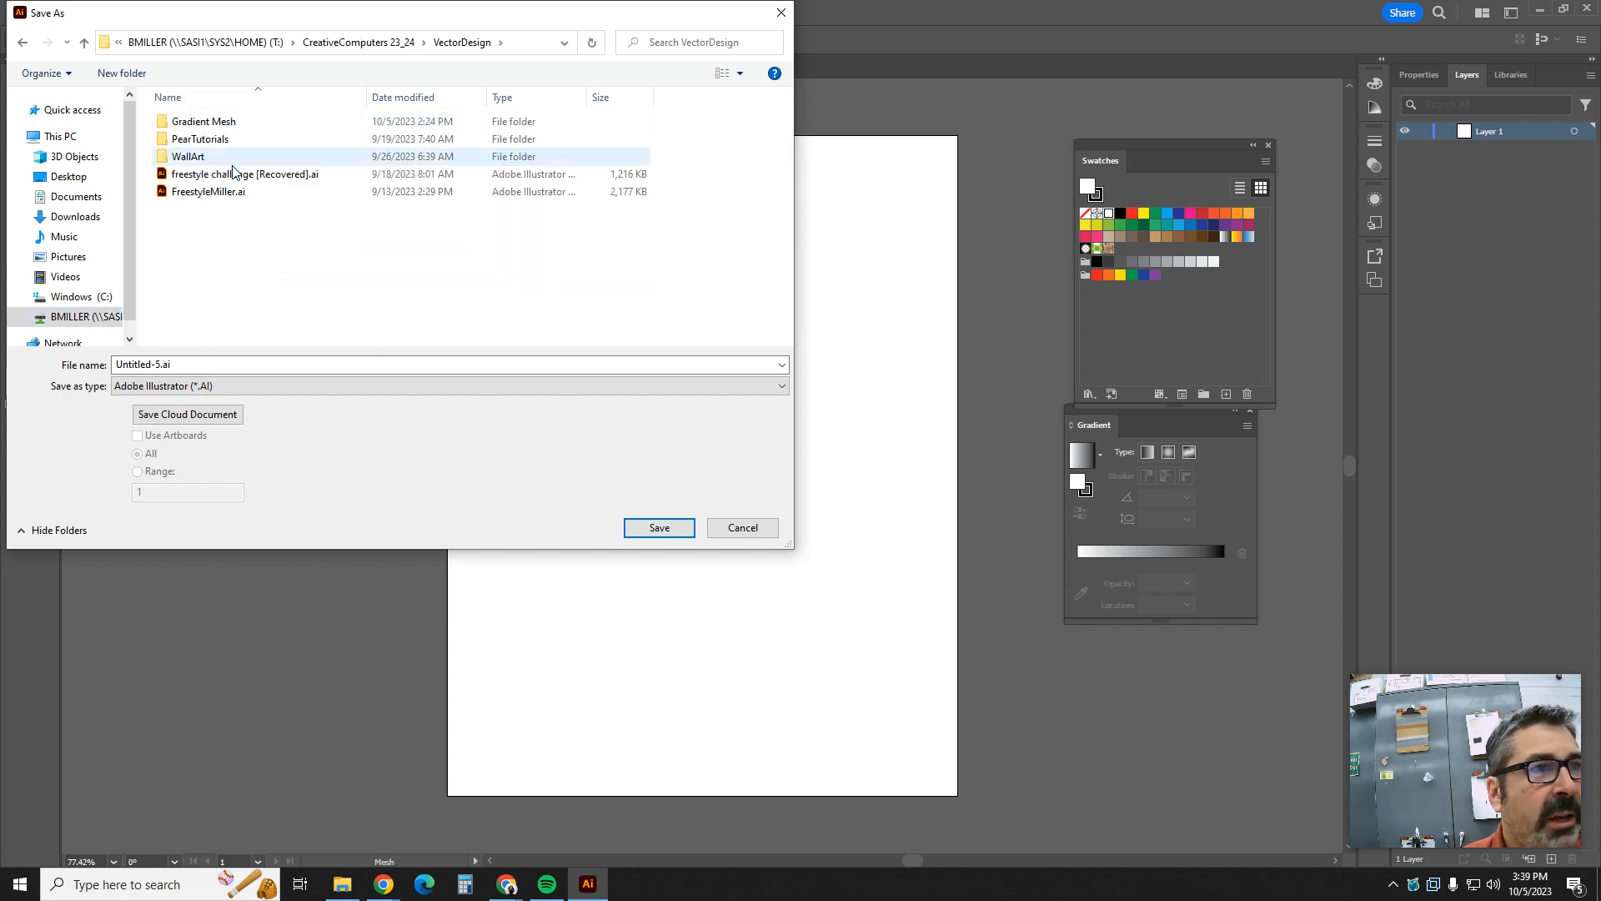
double_click(209, 125)
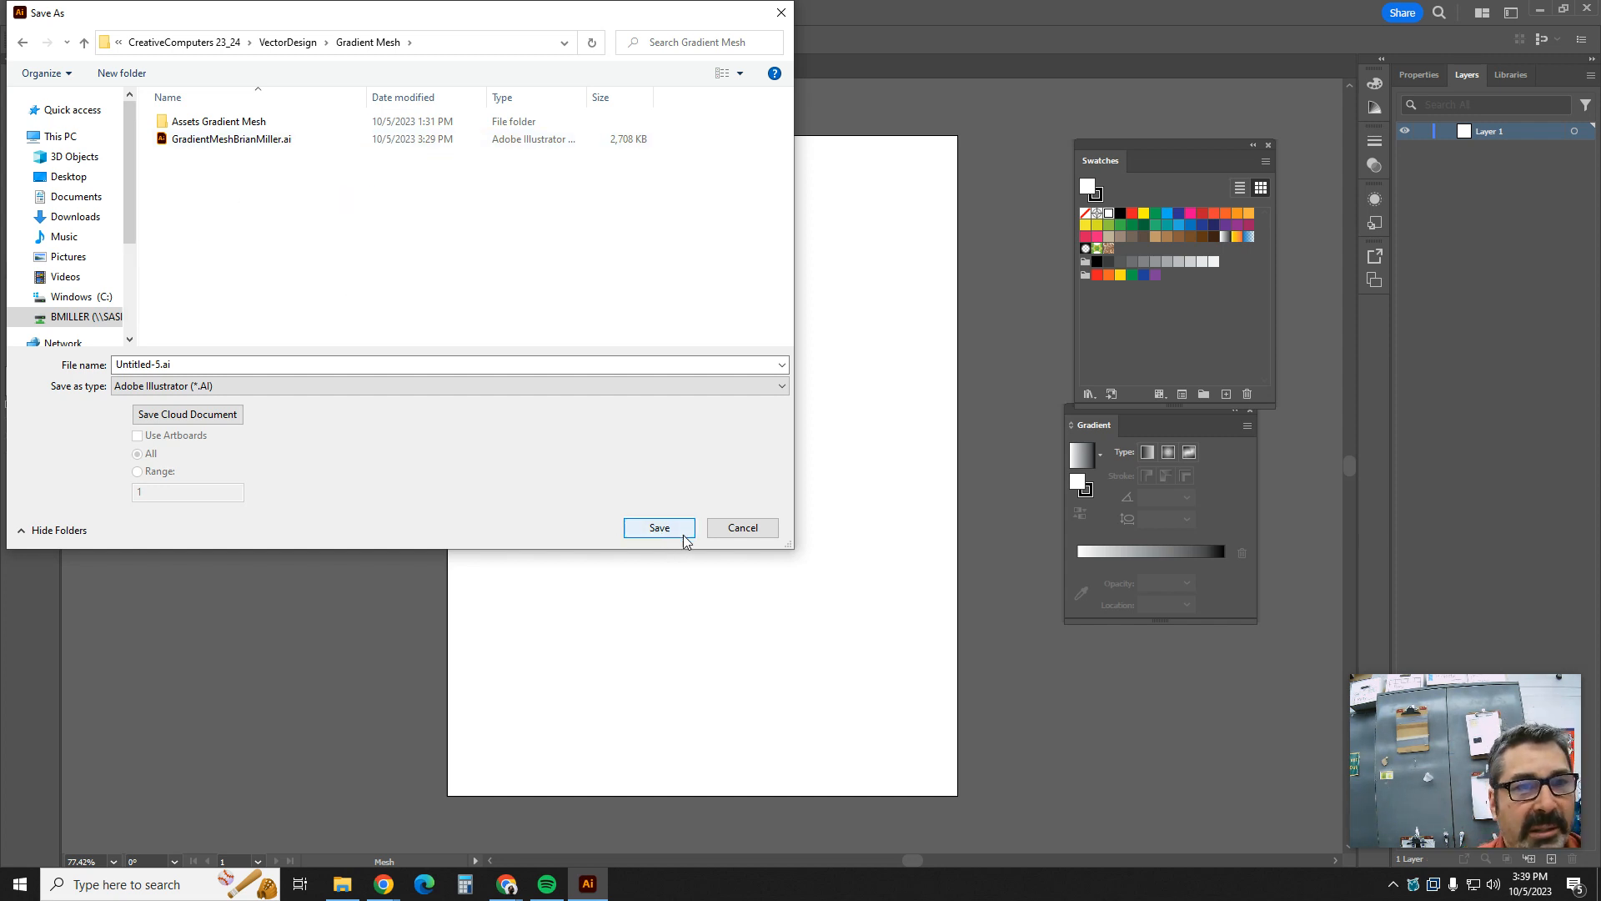
click(760, 529)
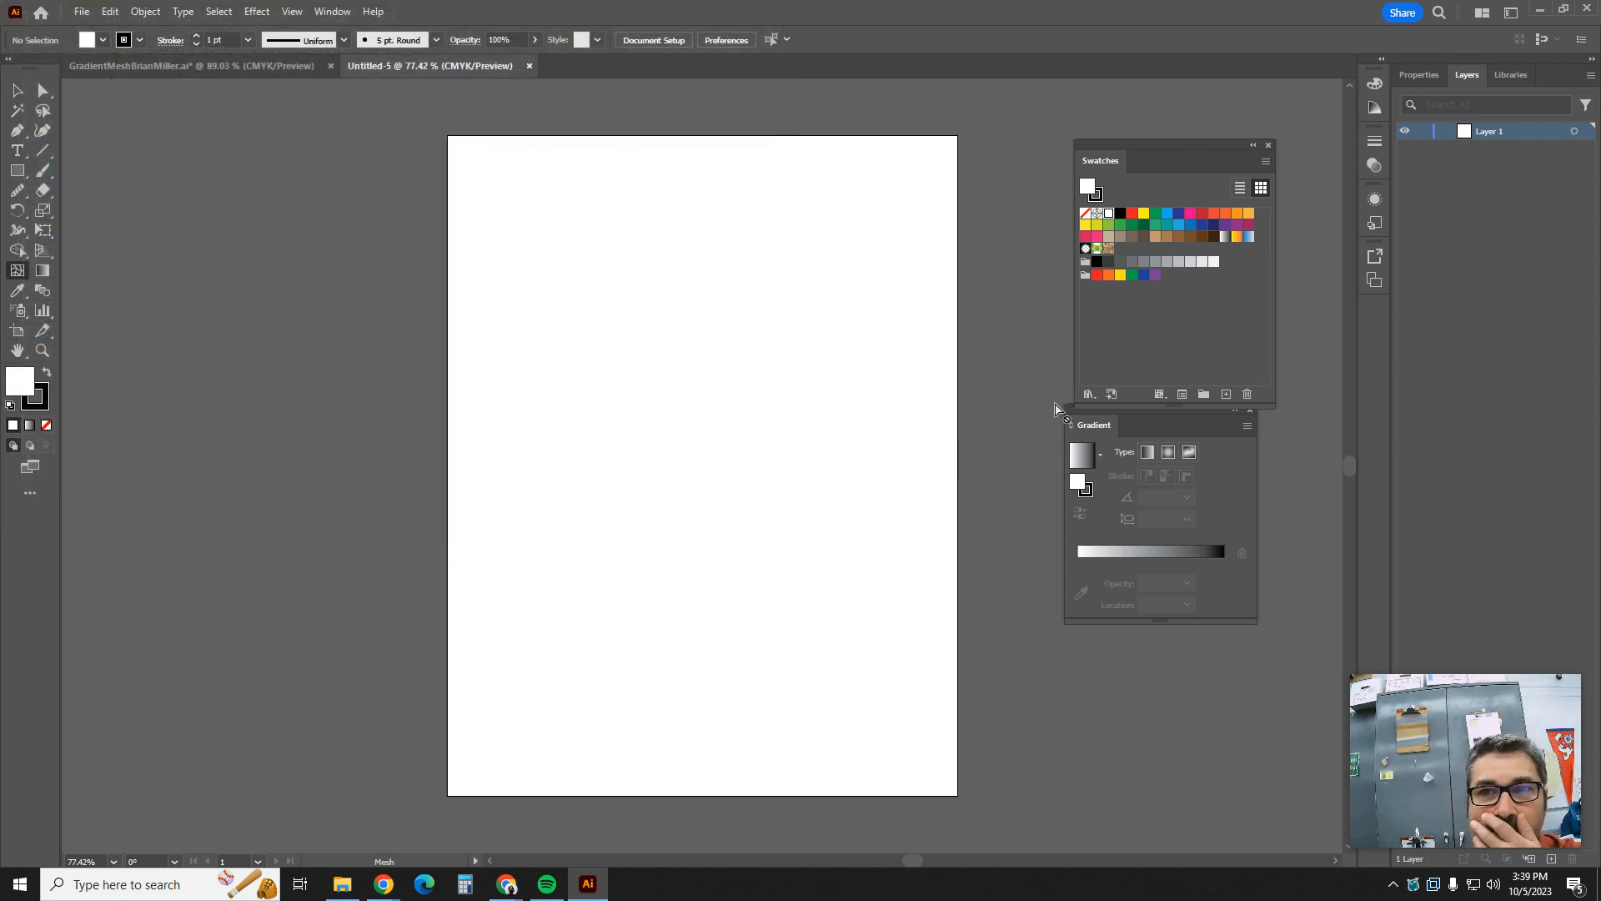
Switch to the existing gradient mesh document containing the eggplant, and show and select its Color Test layer
click(208, 68)
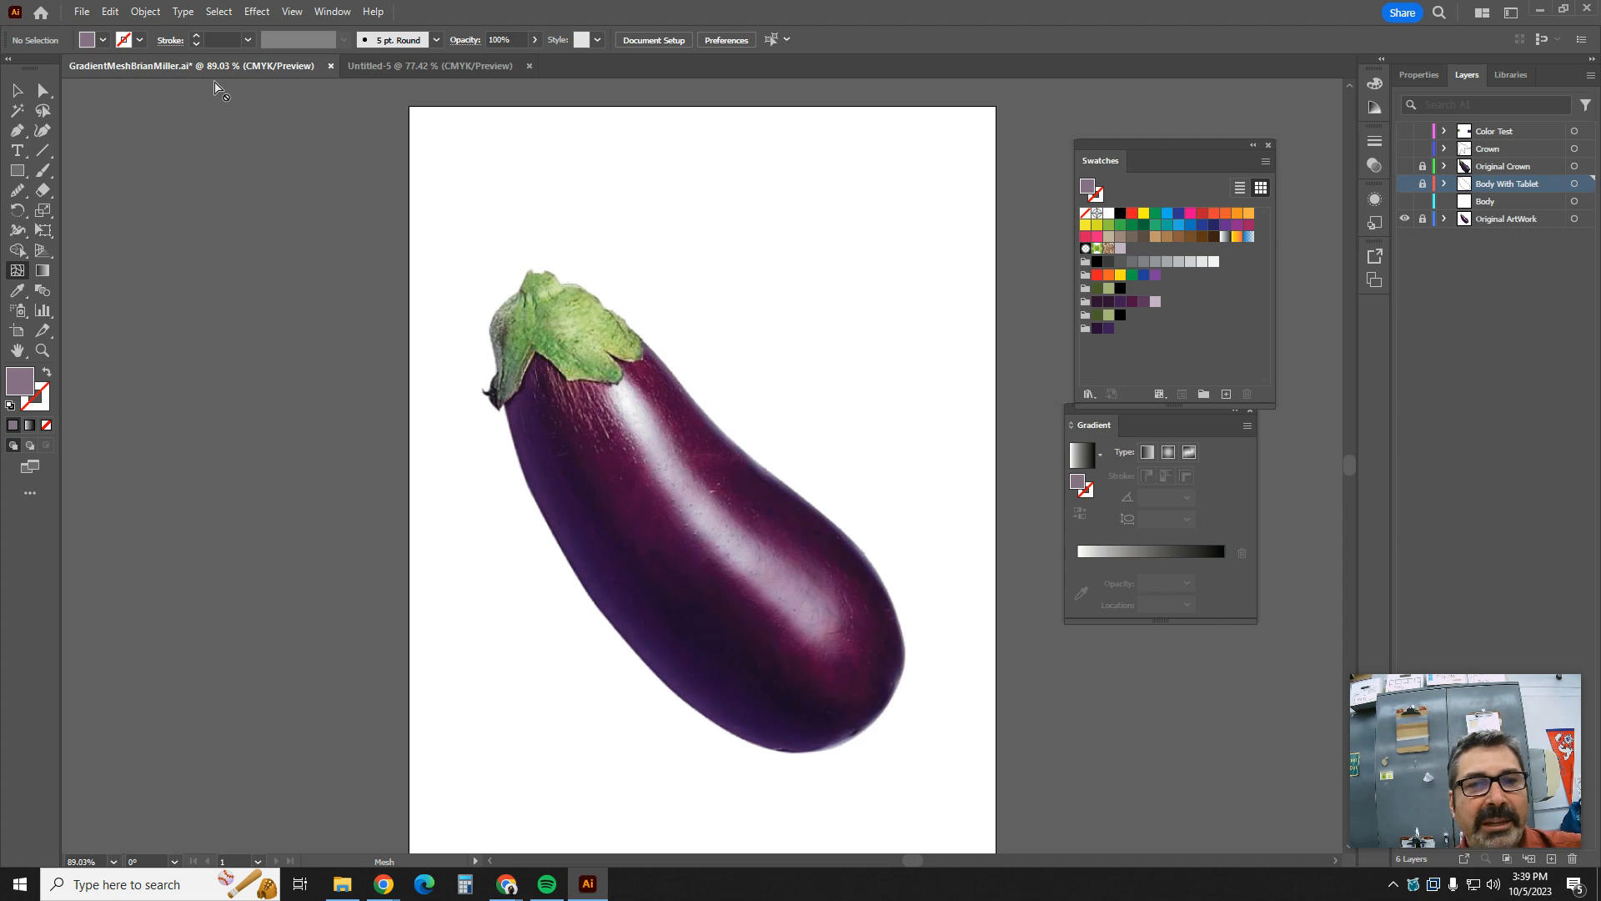
click(82, 13)
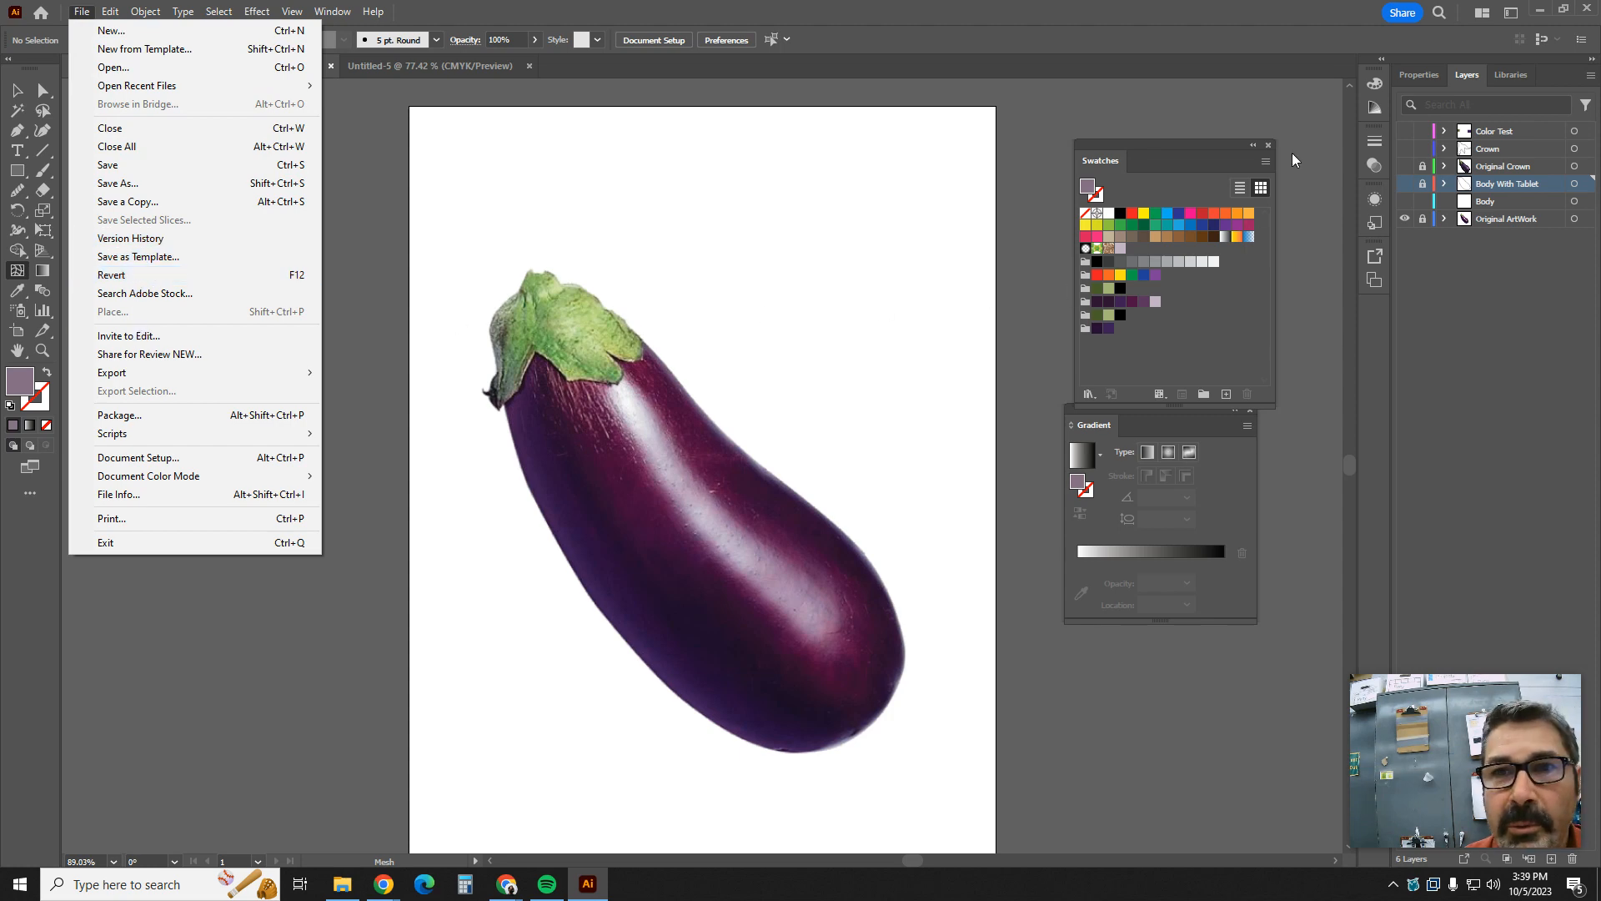
click(1404, 131)
click(1482, 134)
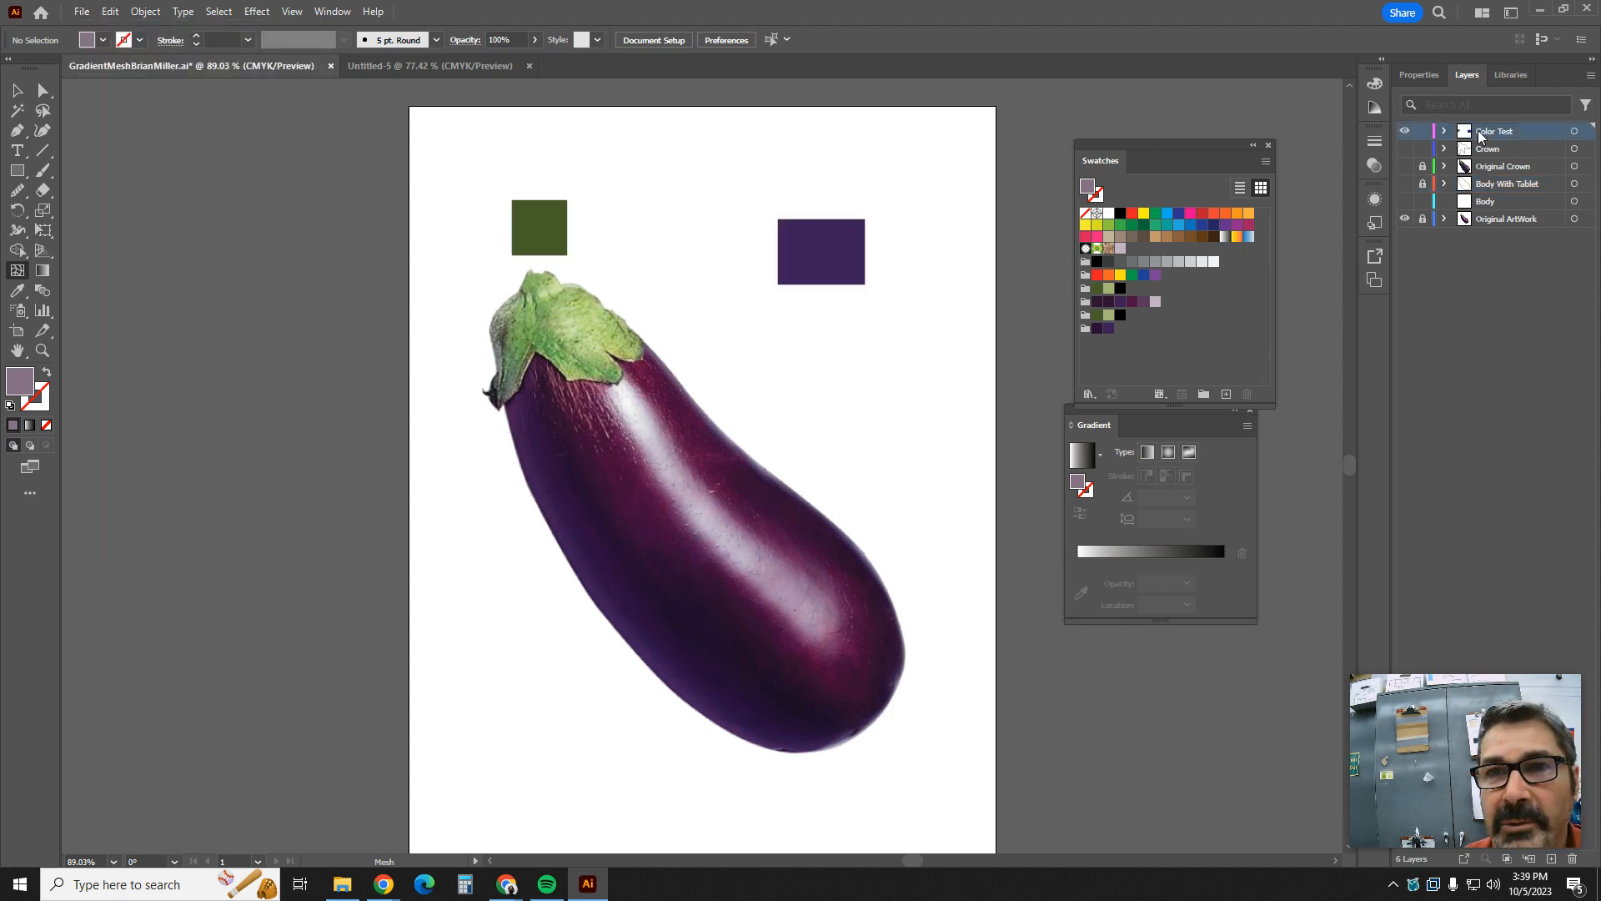
Try placing PatioBabyEggplant.webp from the Assets Gradient Mesh folder as a linked image, and cancel the placement
click(81, 12)
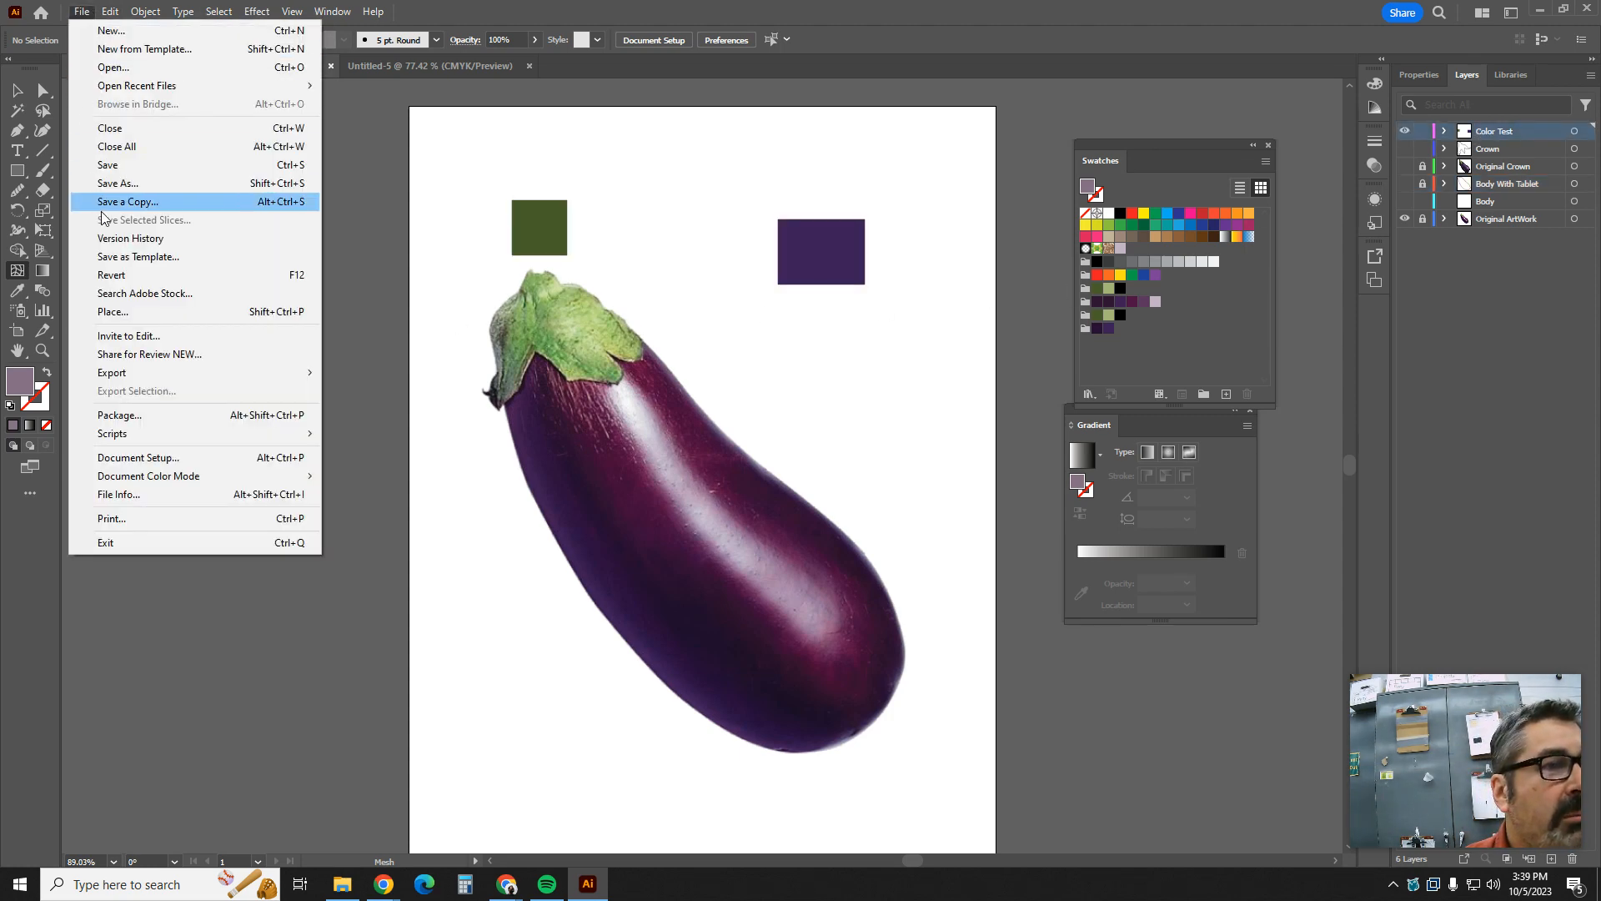
click(137, 312)
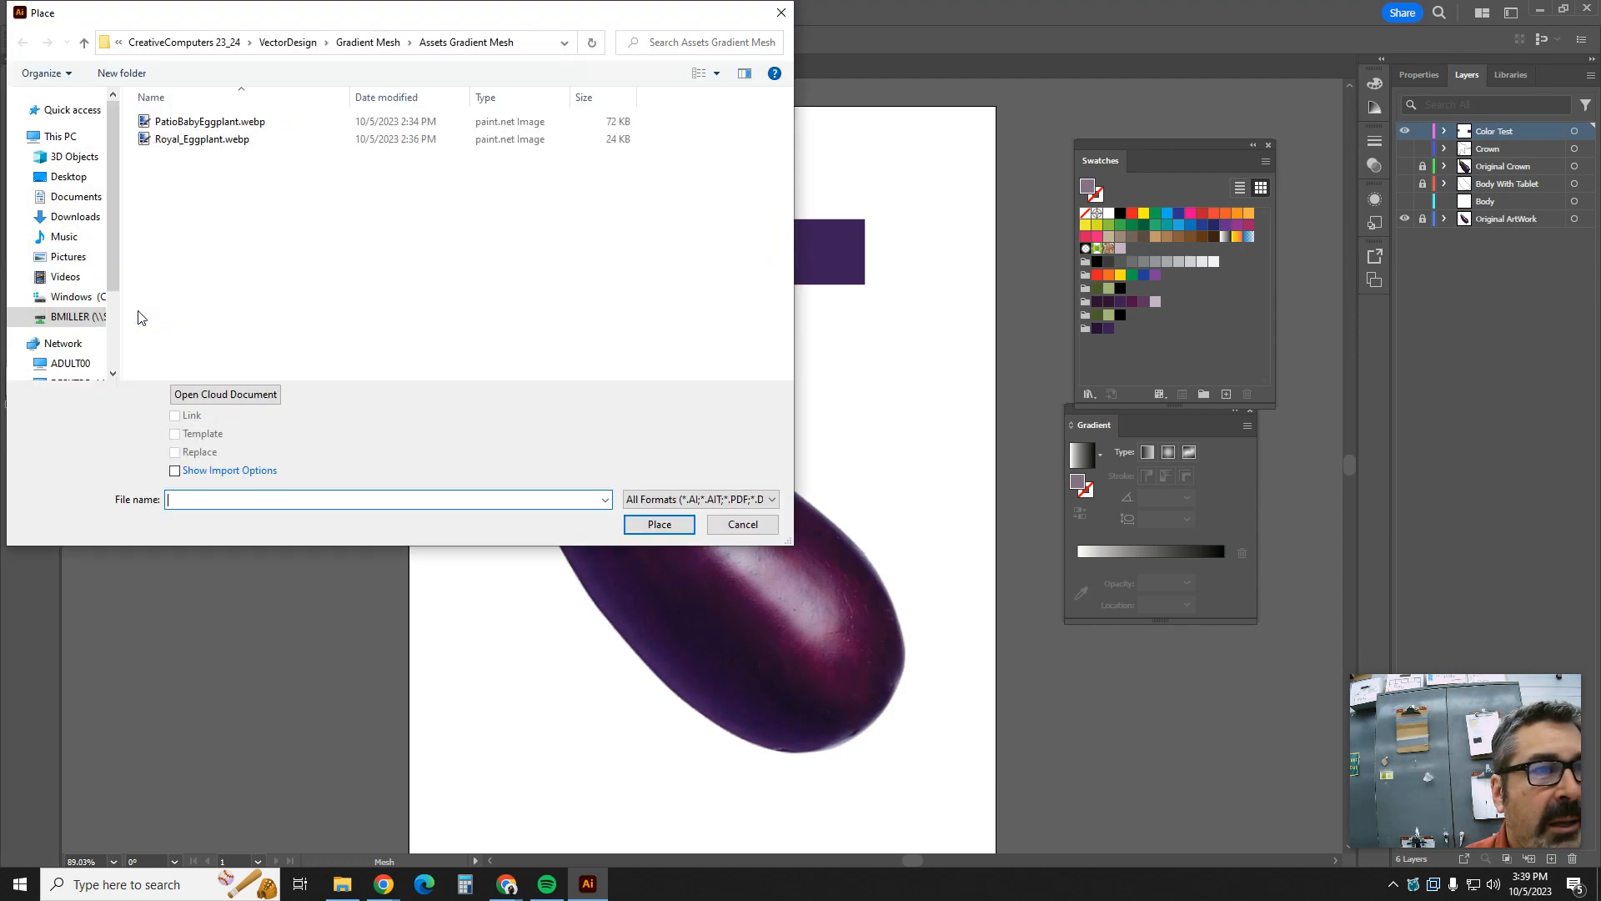
click(188, 122)
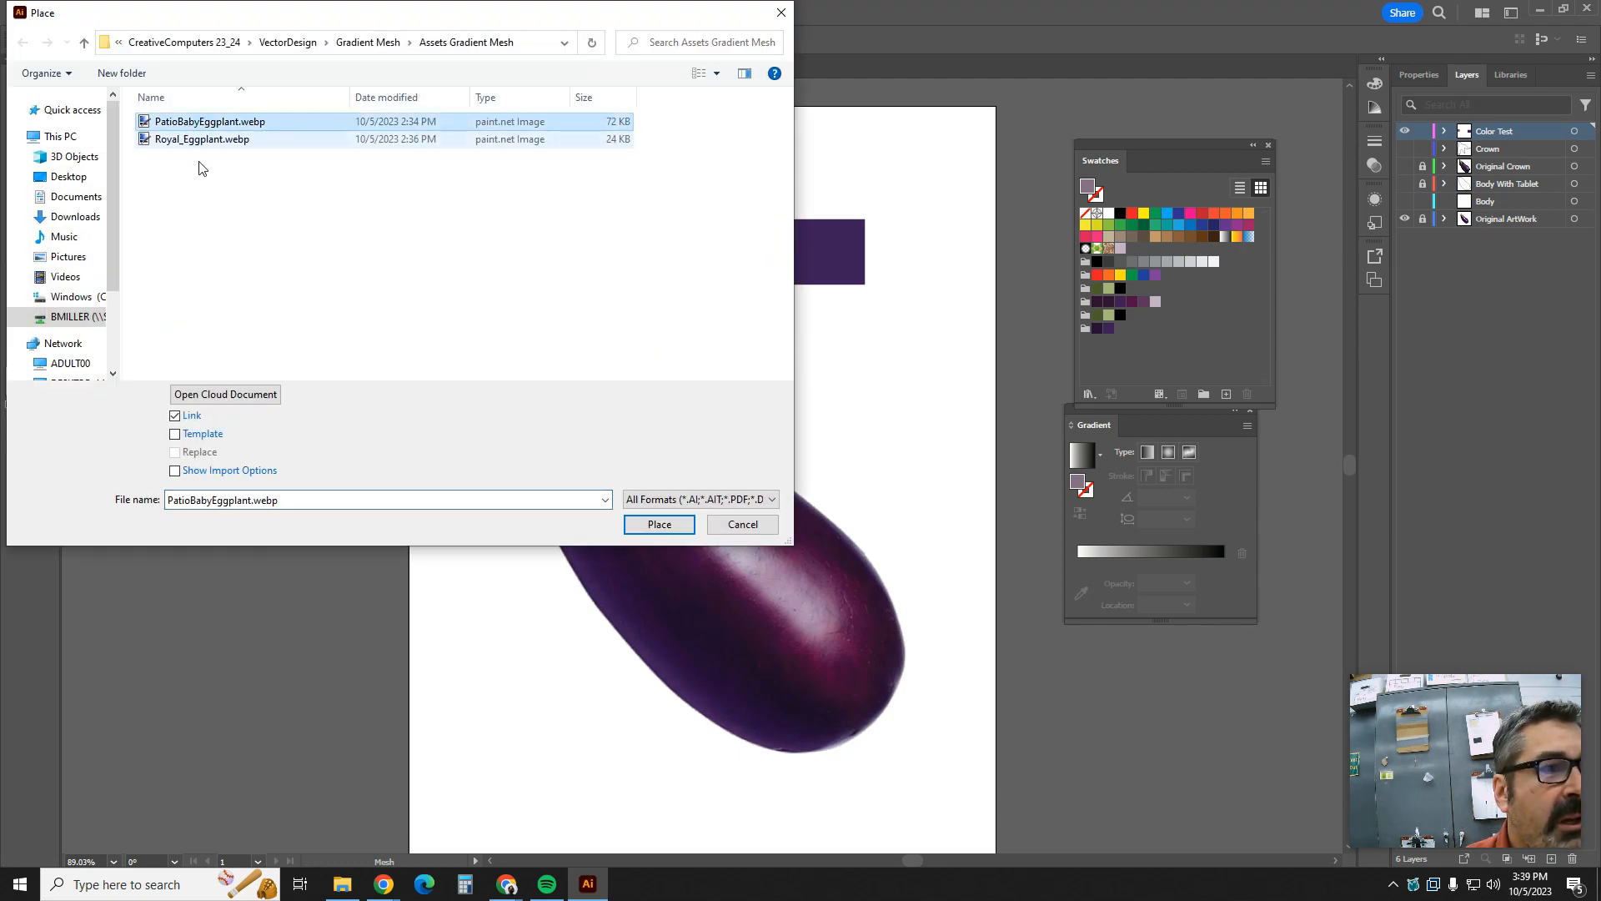
click(742, 525)
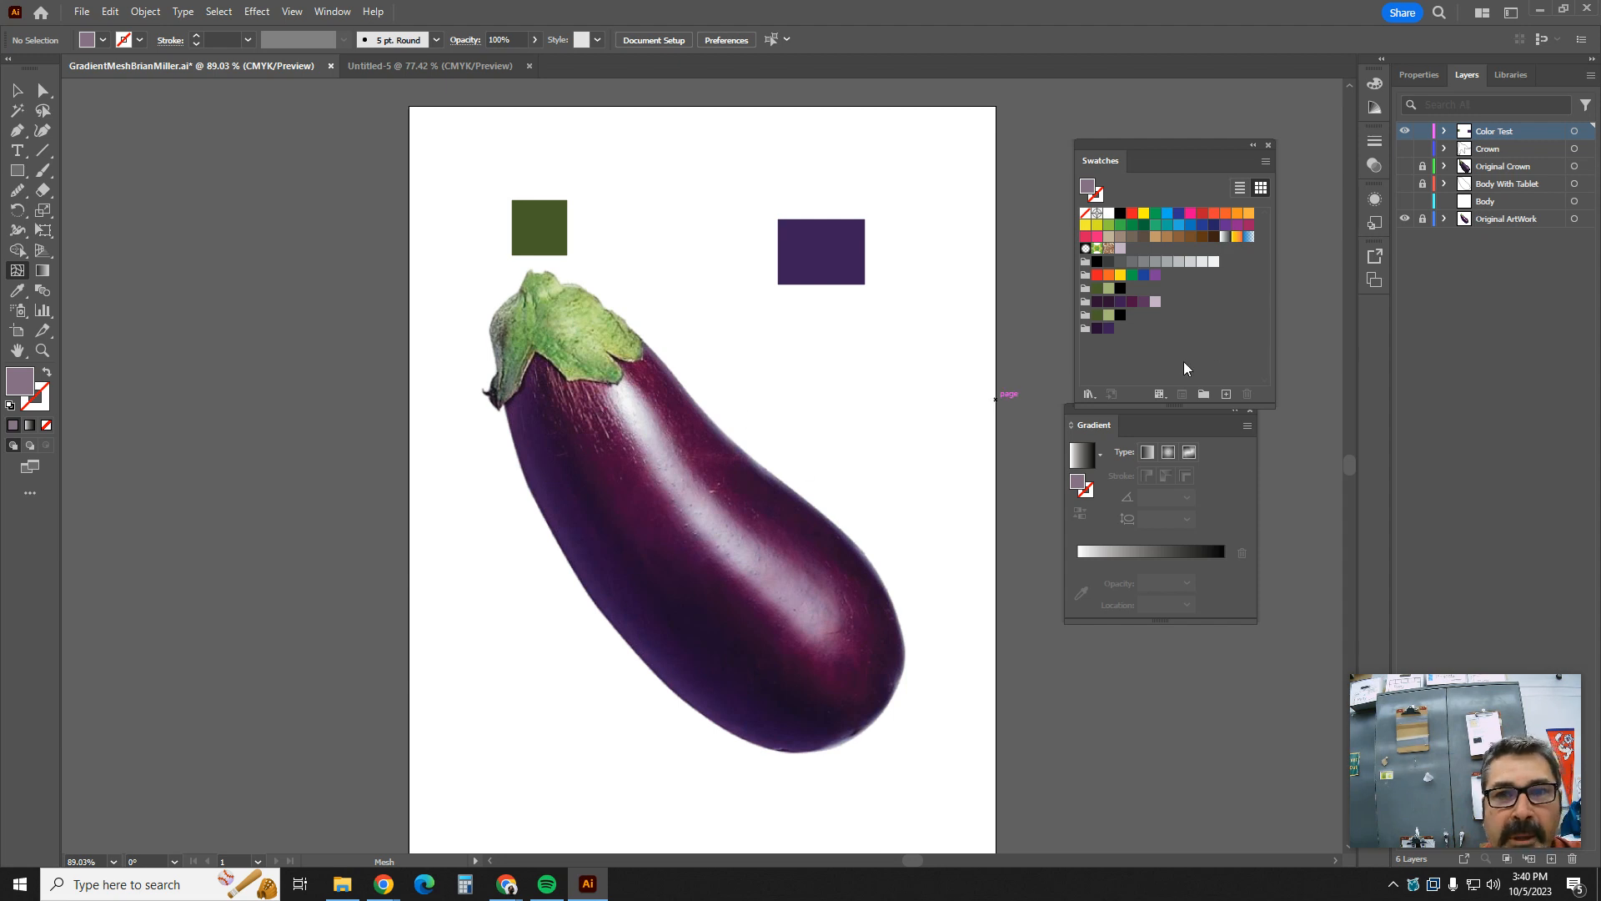
Add a new layer directly above the Original ArtWork layer and name it Body
double_click(1504, 219)
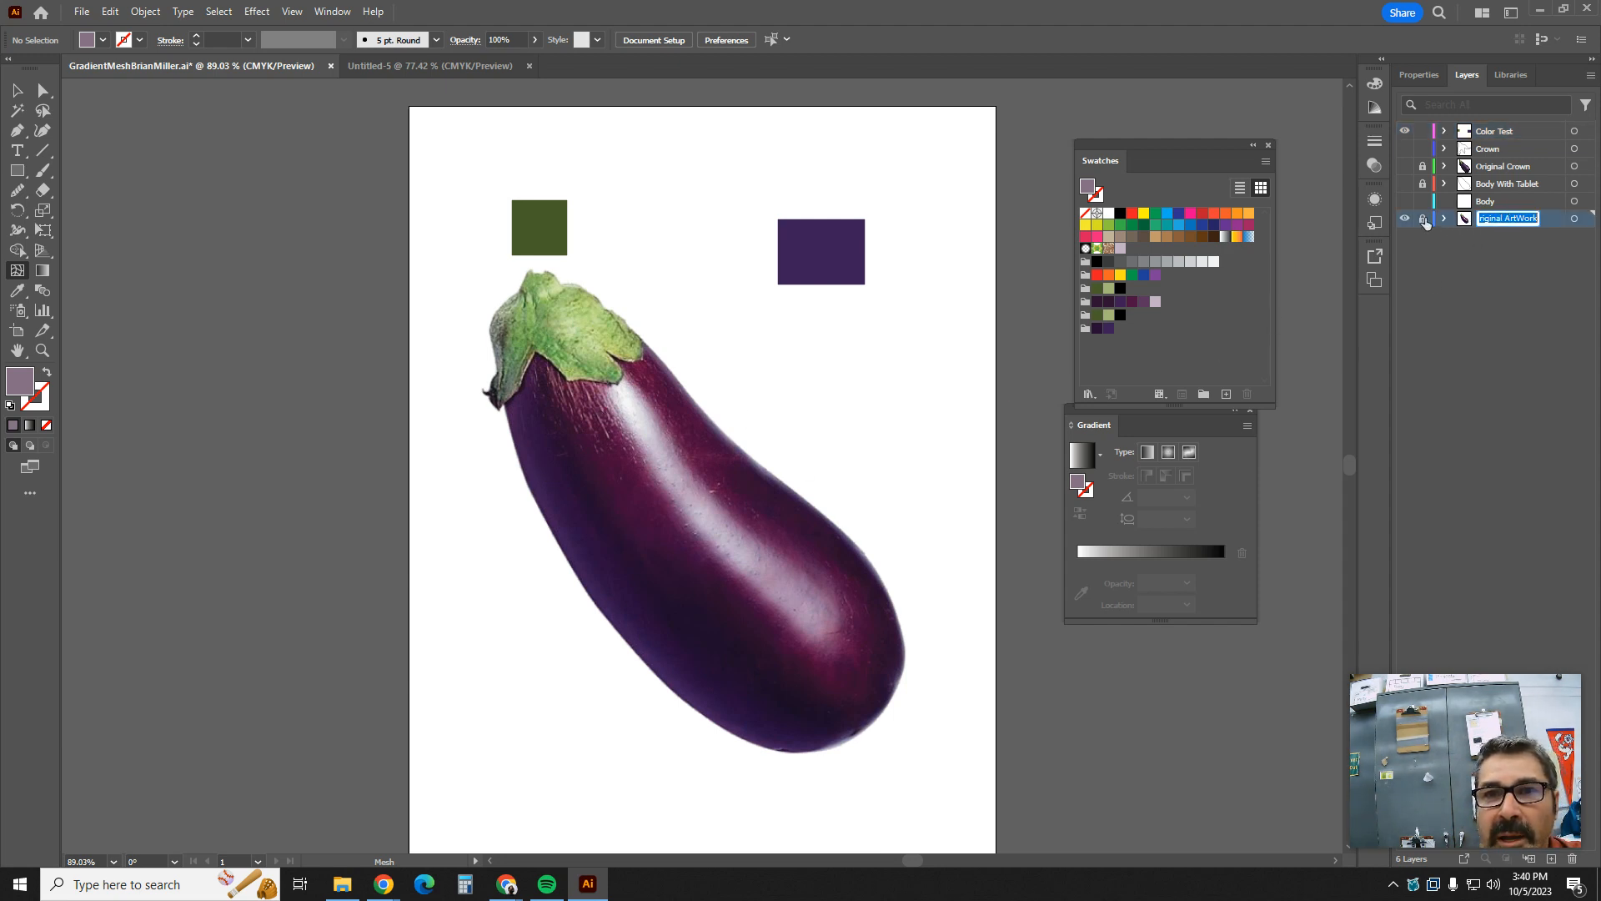
key(Return)
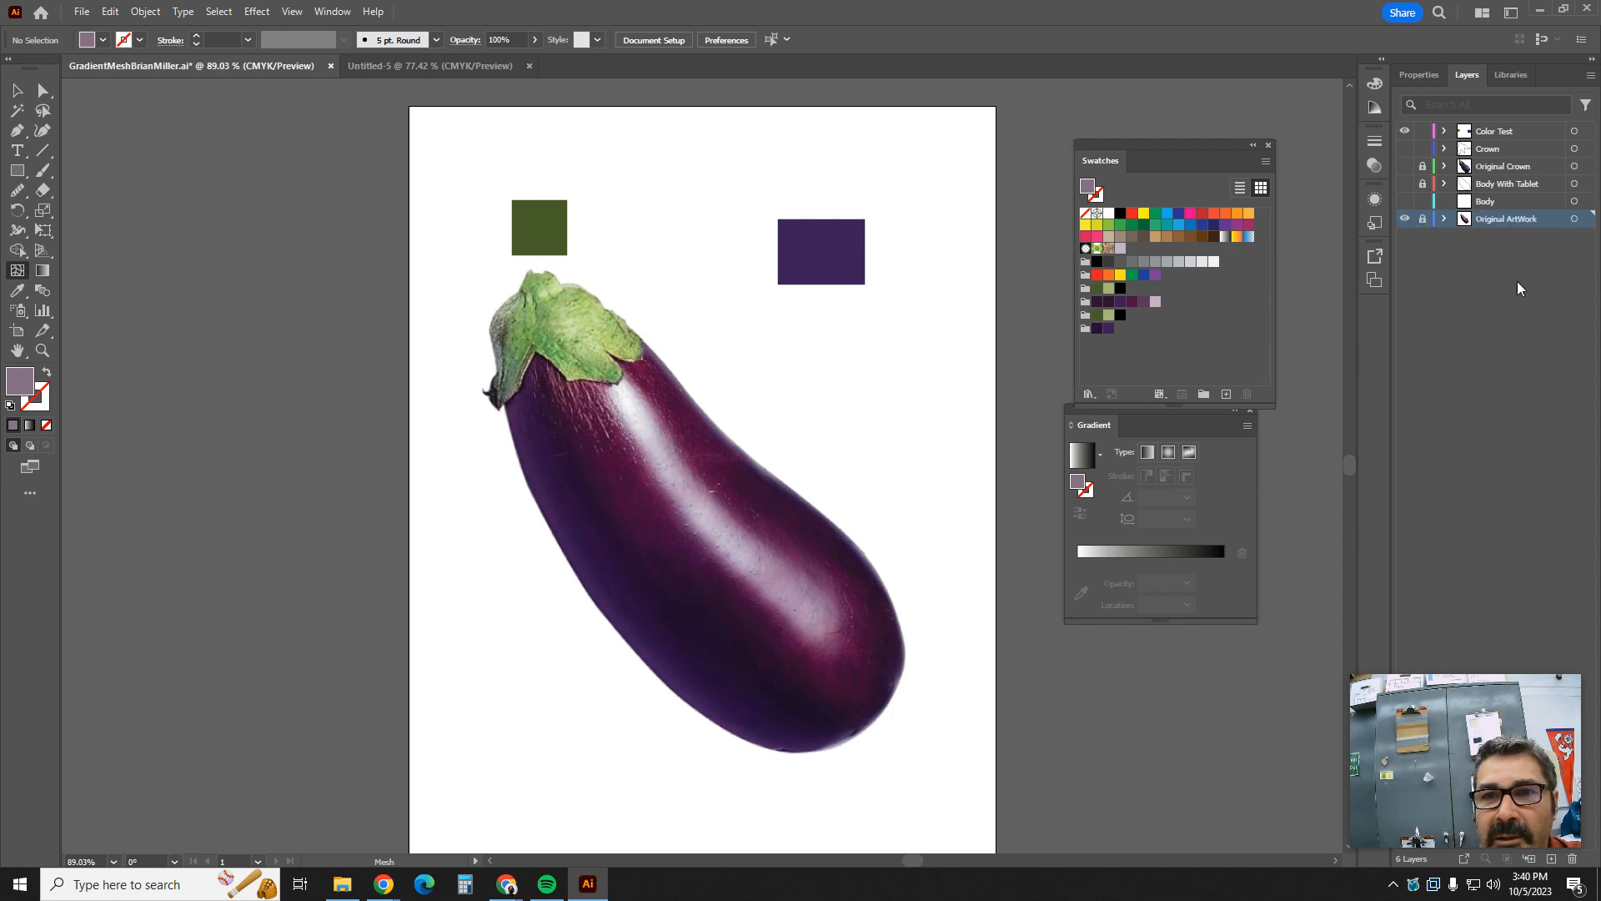
click(1551, 860)
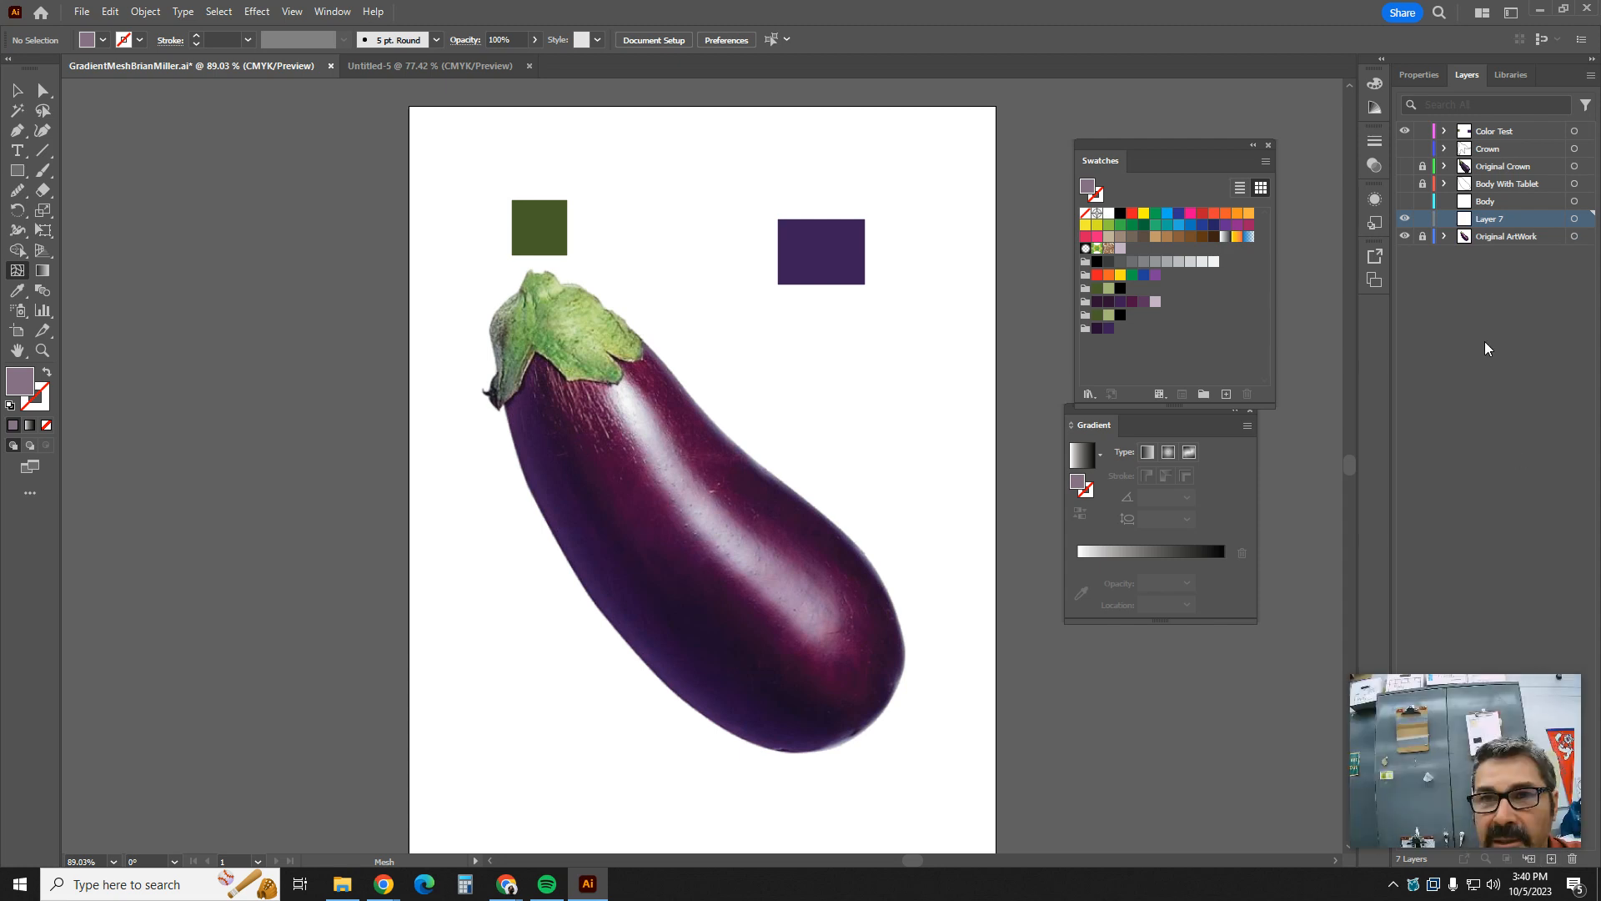
double_click(1490, 220)
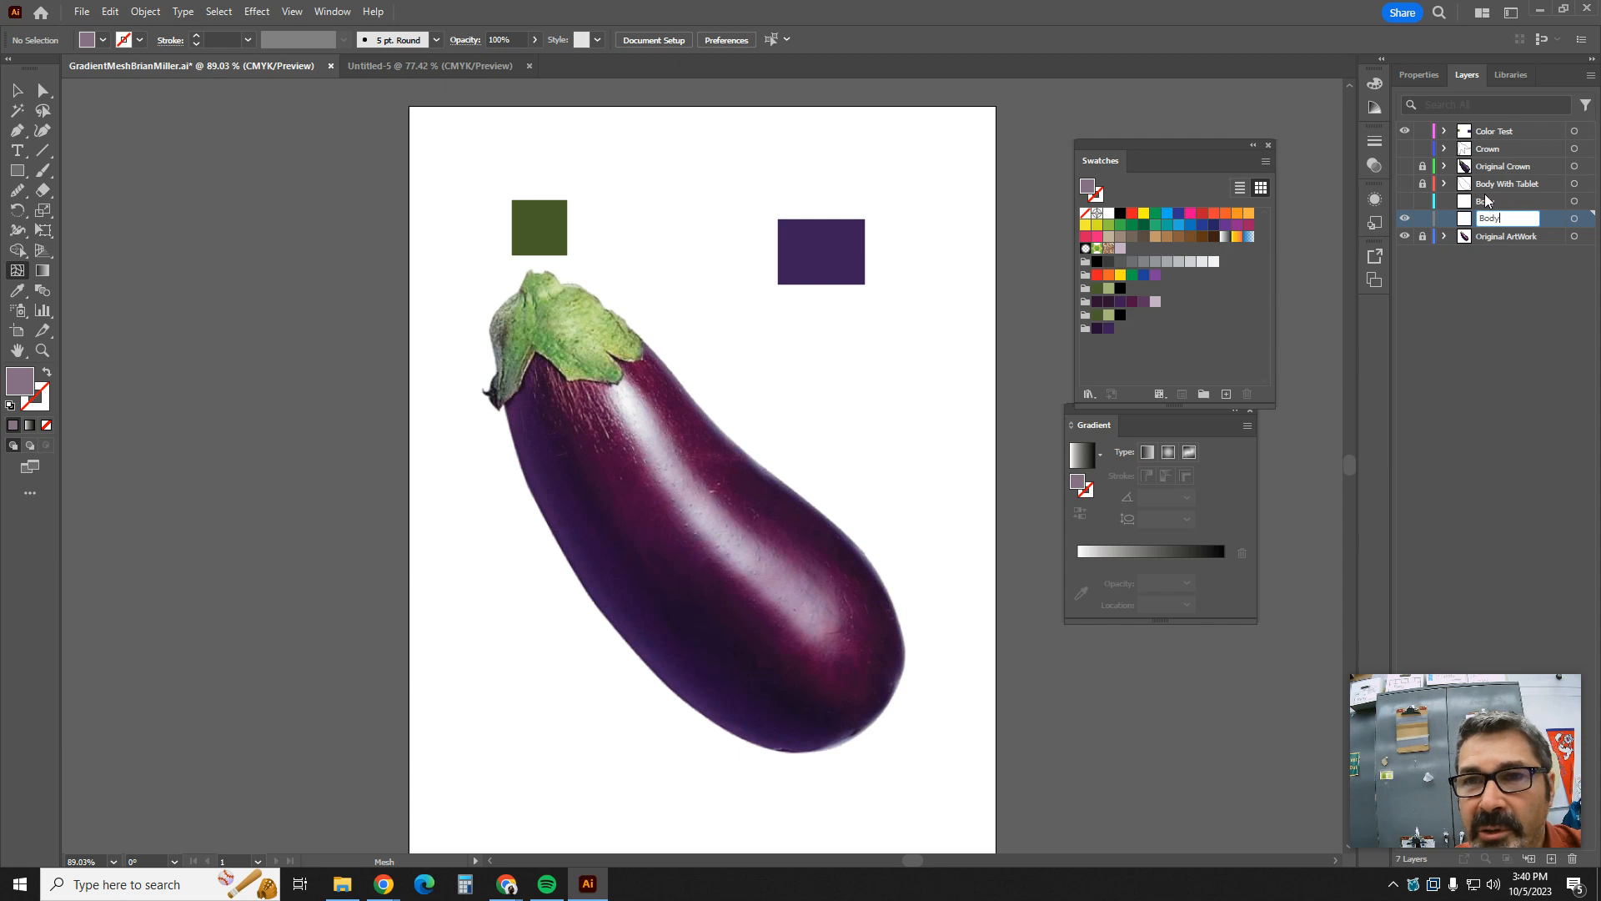
Show the Body With Tablet layer and hide the Original ArtWork layer
click(1405, 183)
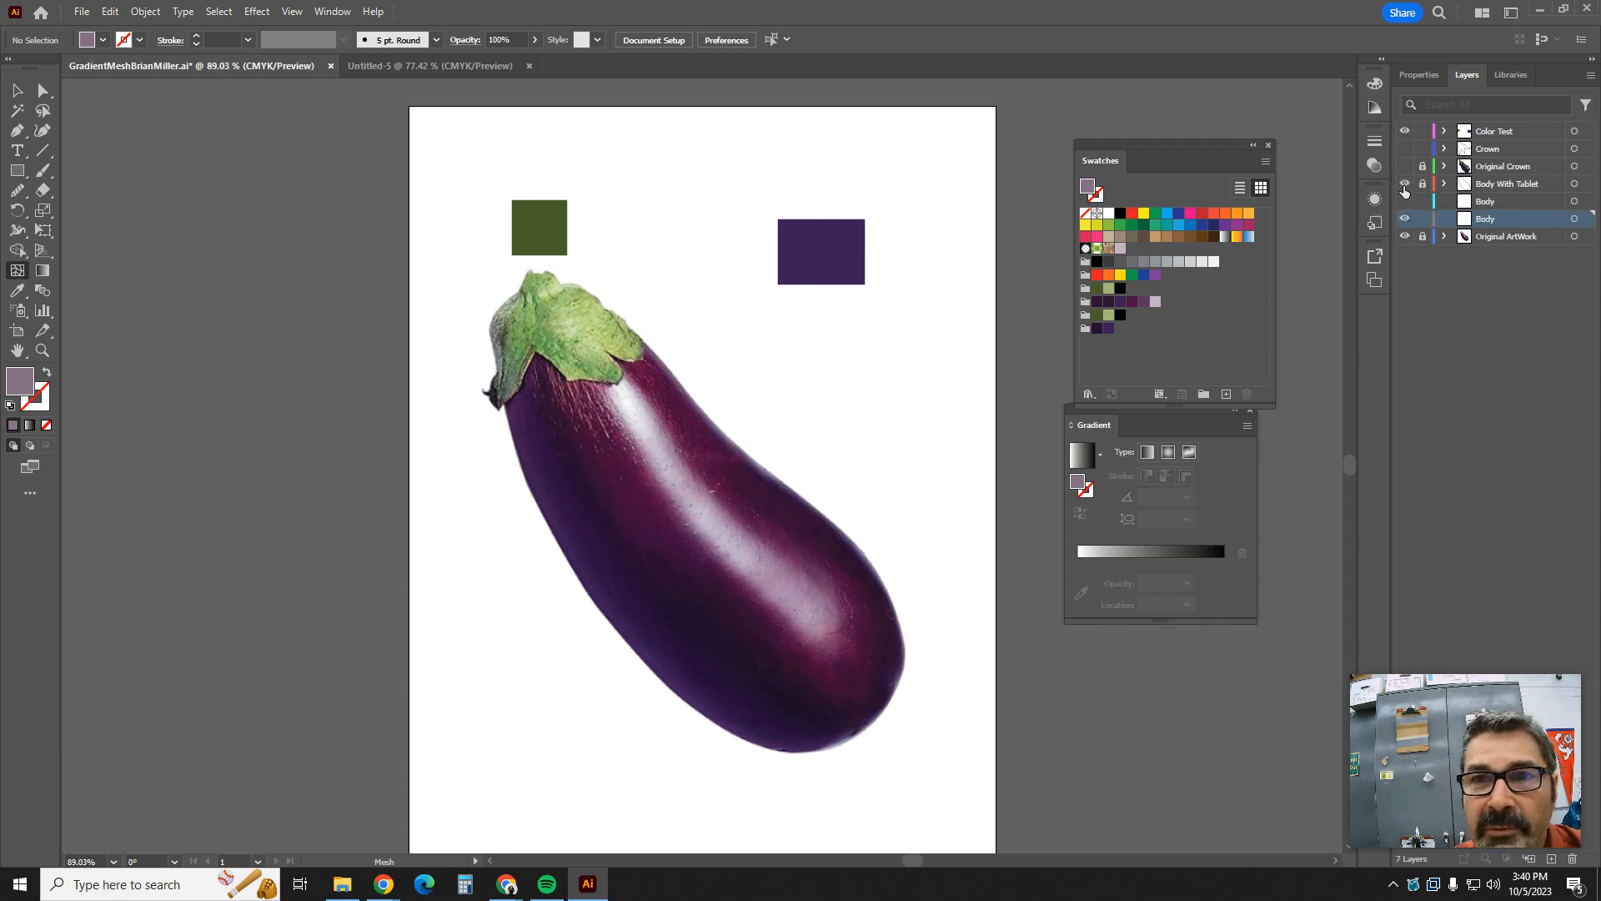
click(1404, 236)
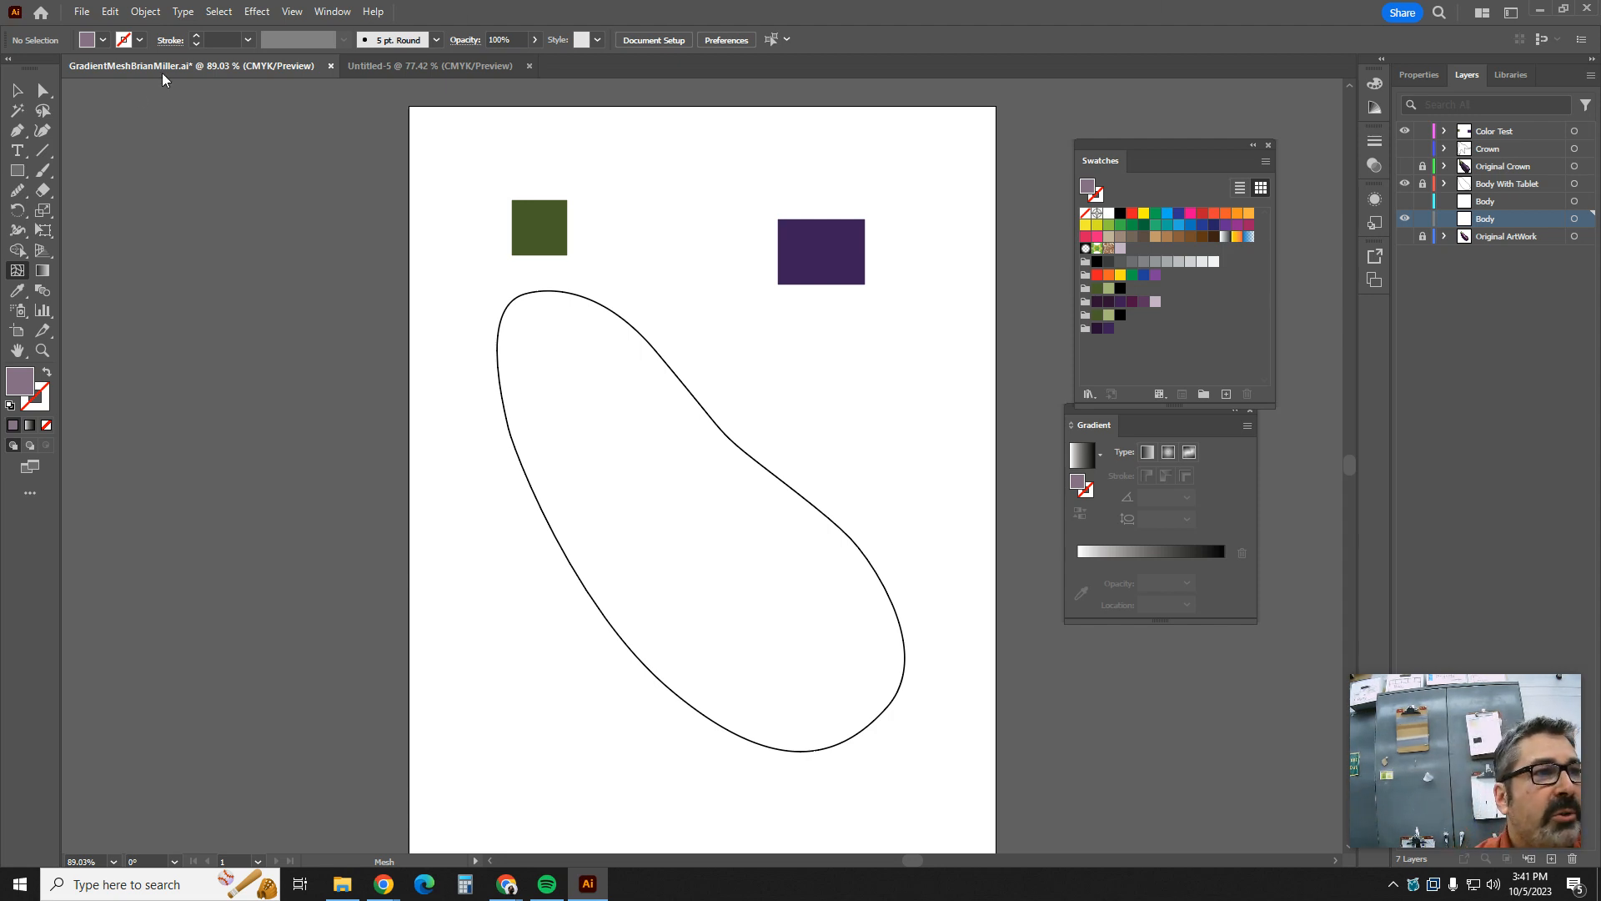
Try drawing a short curve with the Pen tool beside the eggplant outline, and delete it
click(16, 130)
drag(623, 295, 785, 423)
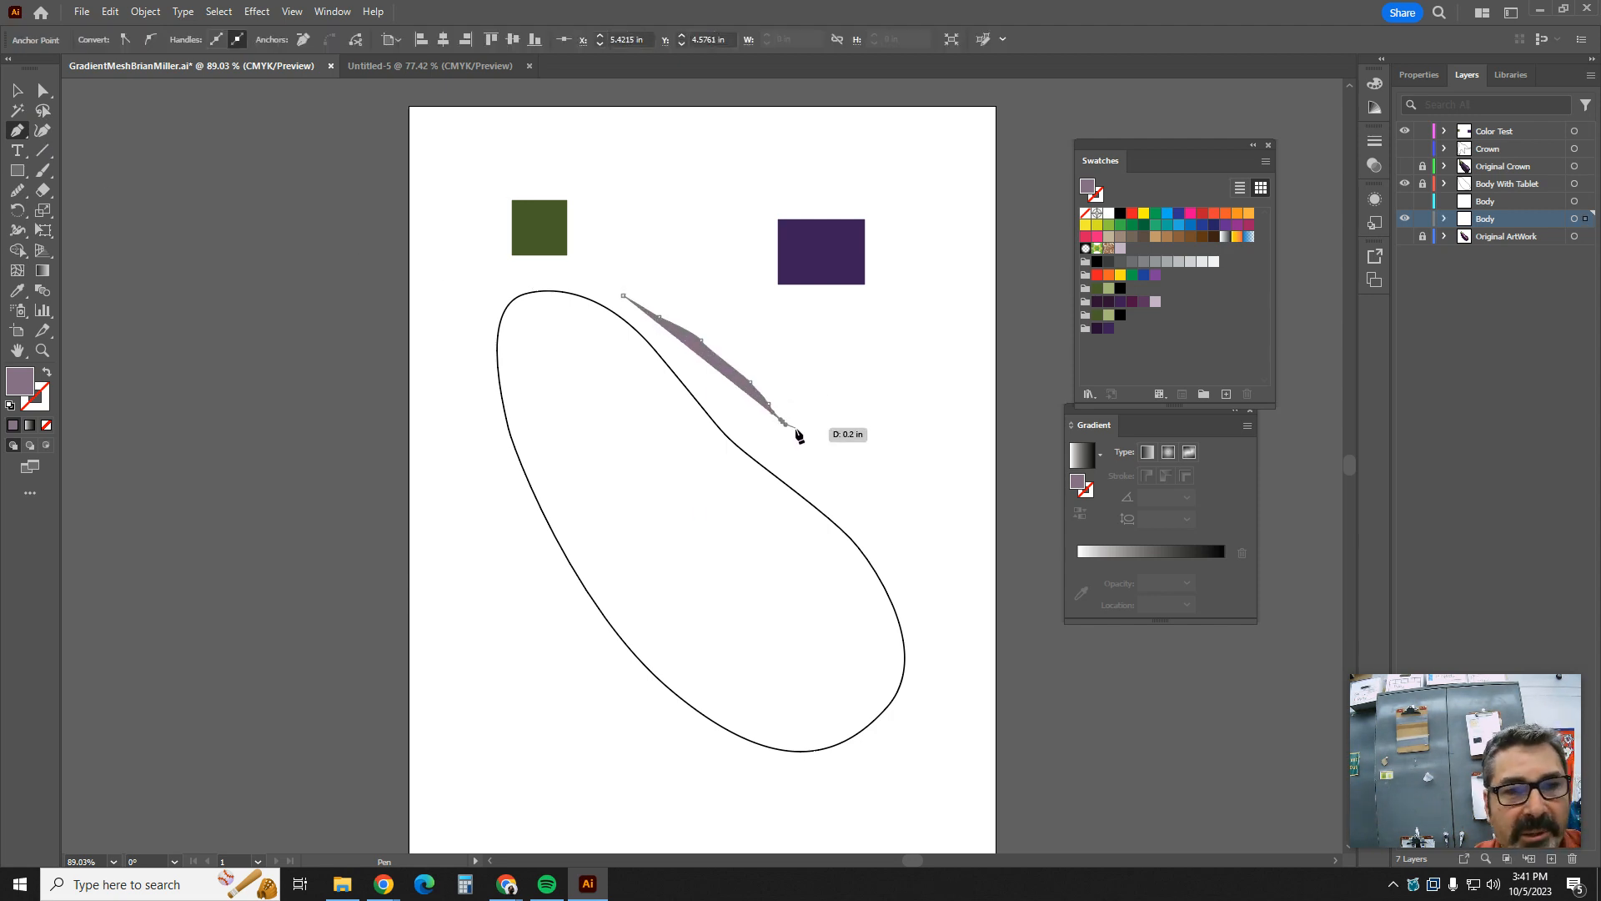
key(Escape)
key(Delete)
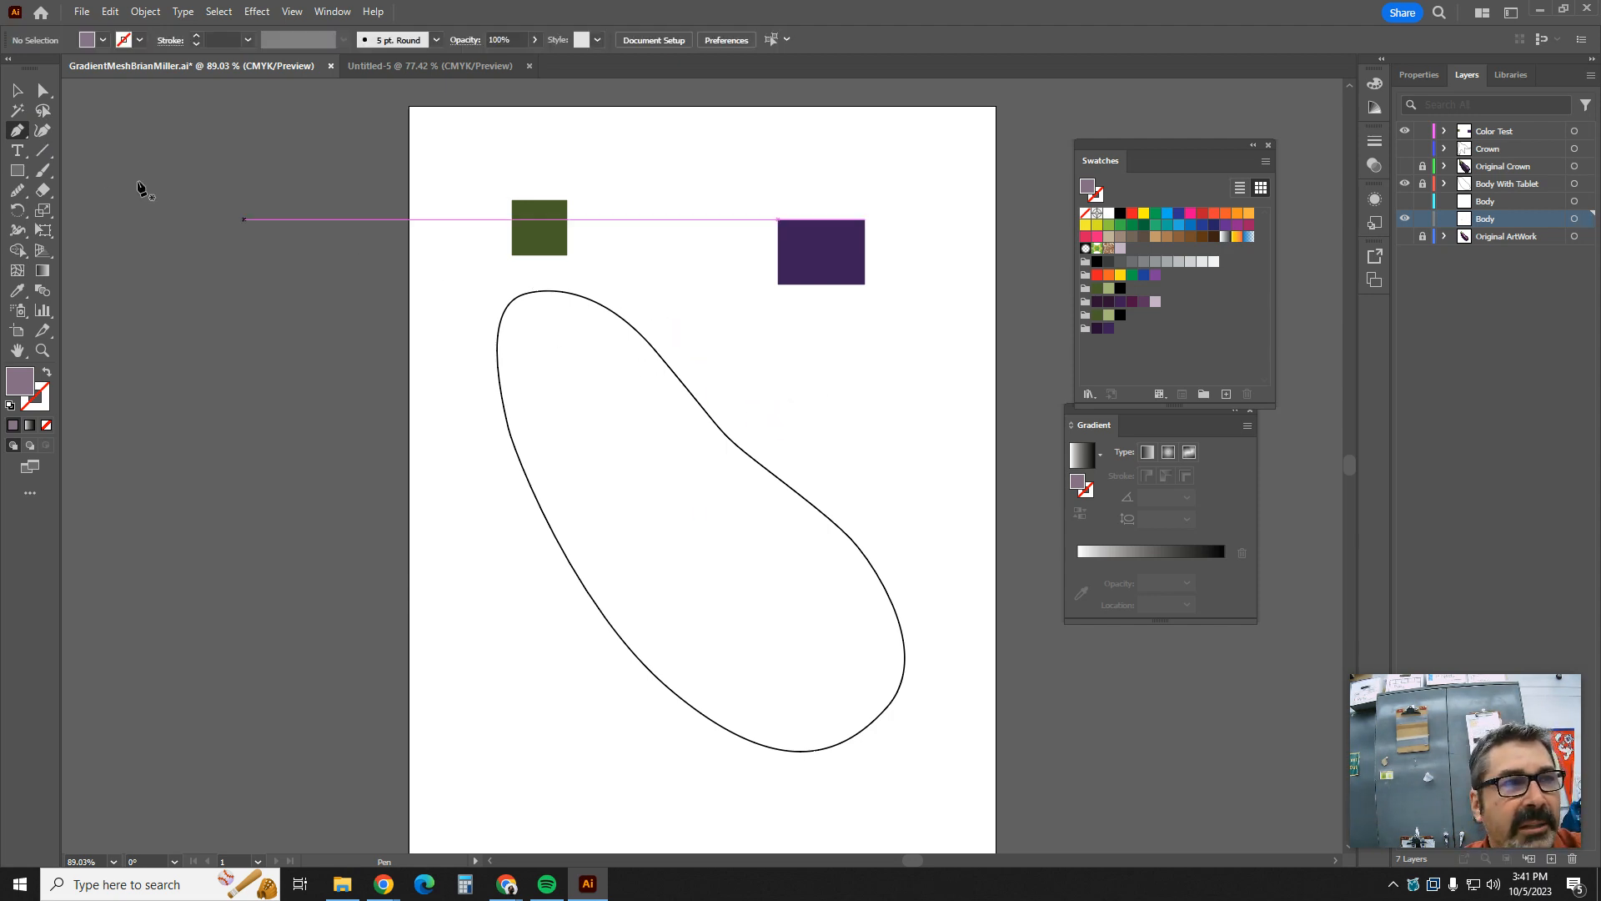
Unlock the Body With Tablet layer and directly select the anchor point on the upper right curve of the eggplant outline
click(44, 90)
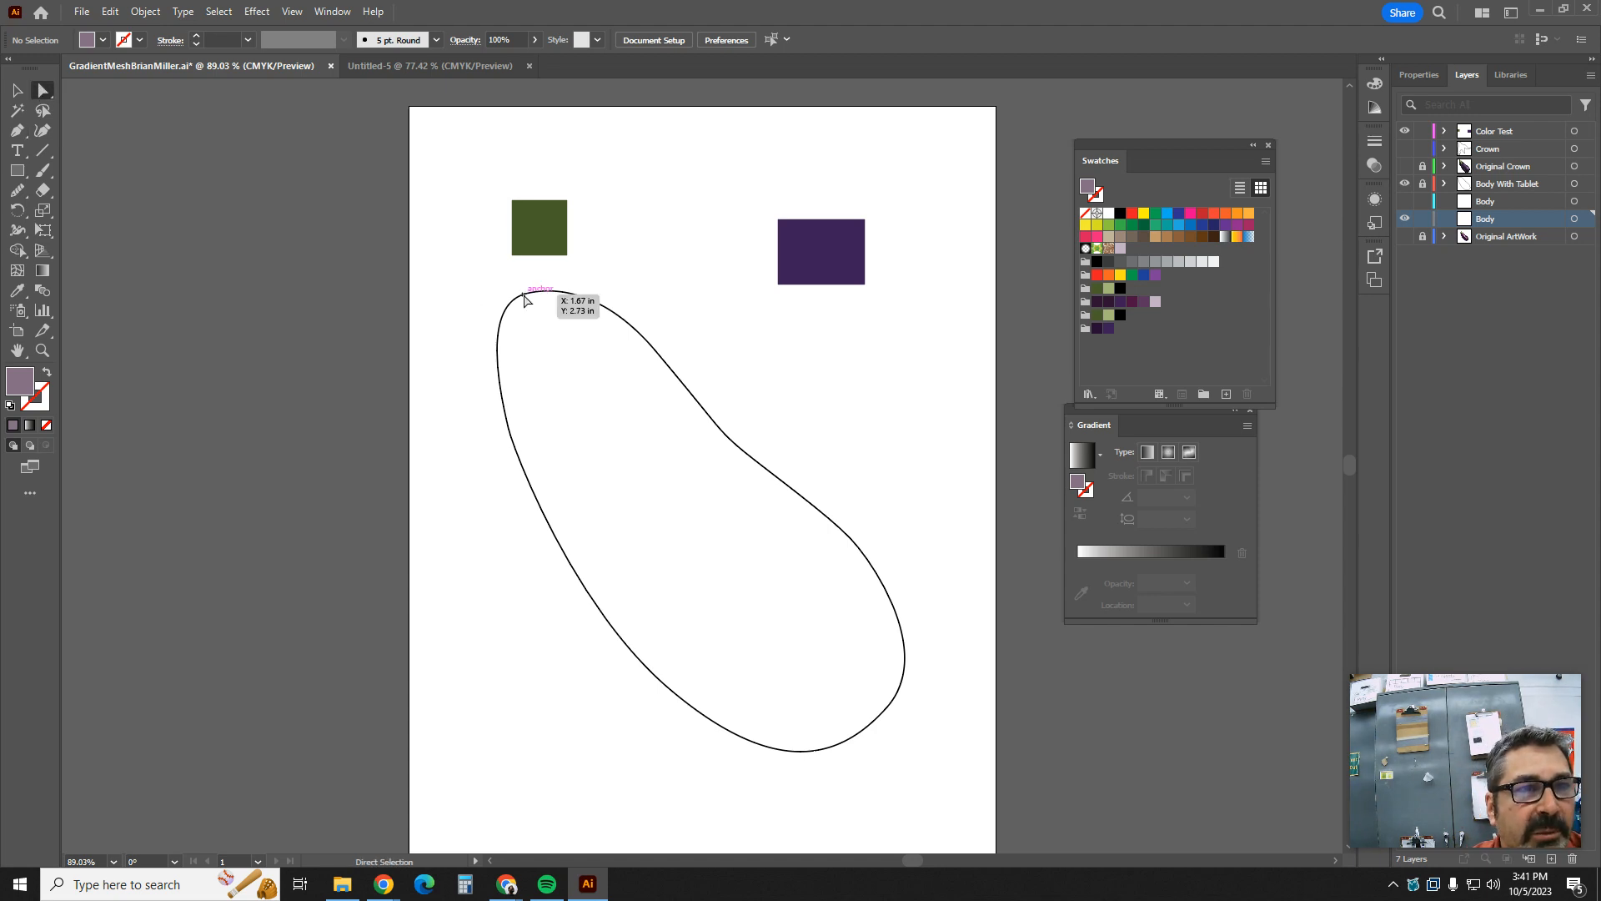
click(17, 90)
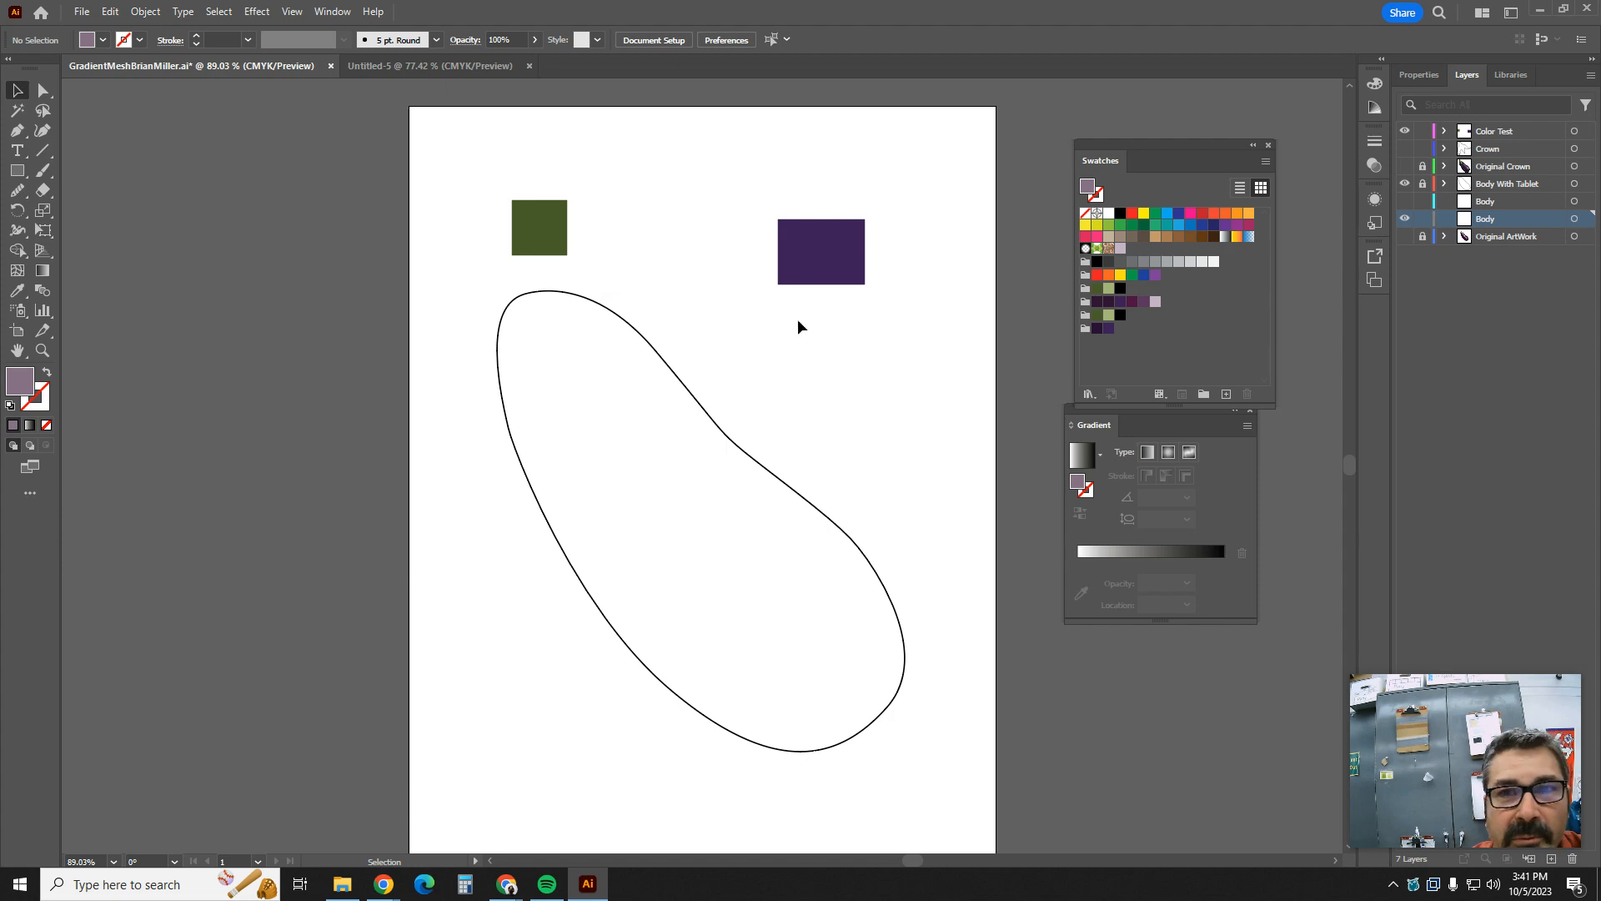
click(1491, 185)
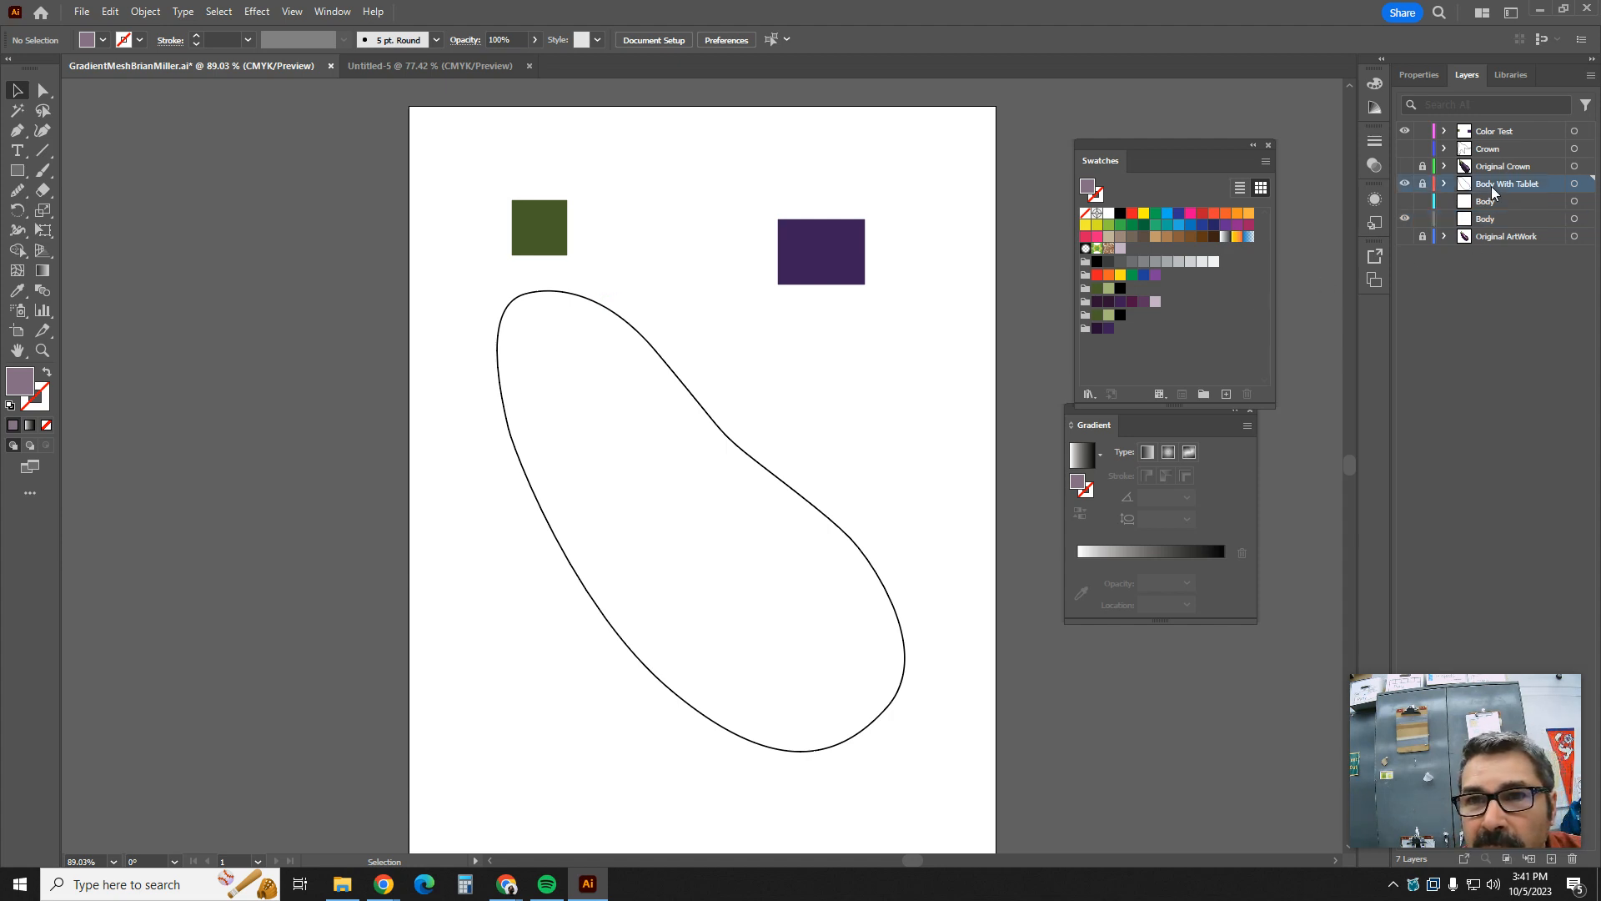
click(680, 373)
click(43, 90)
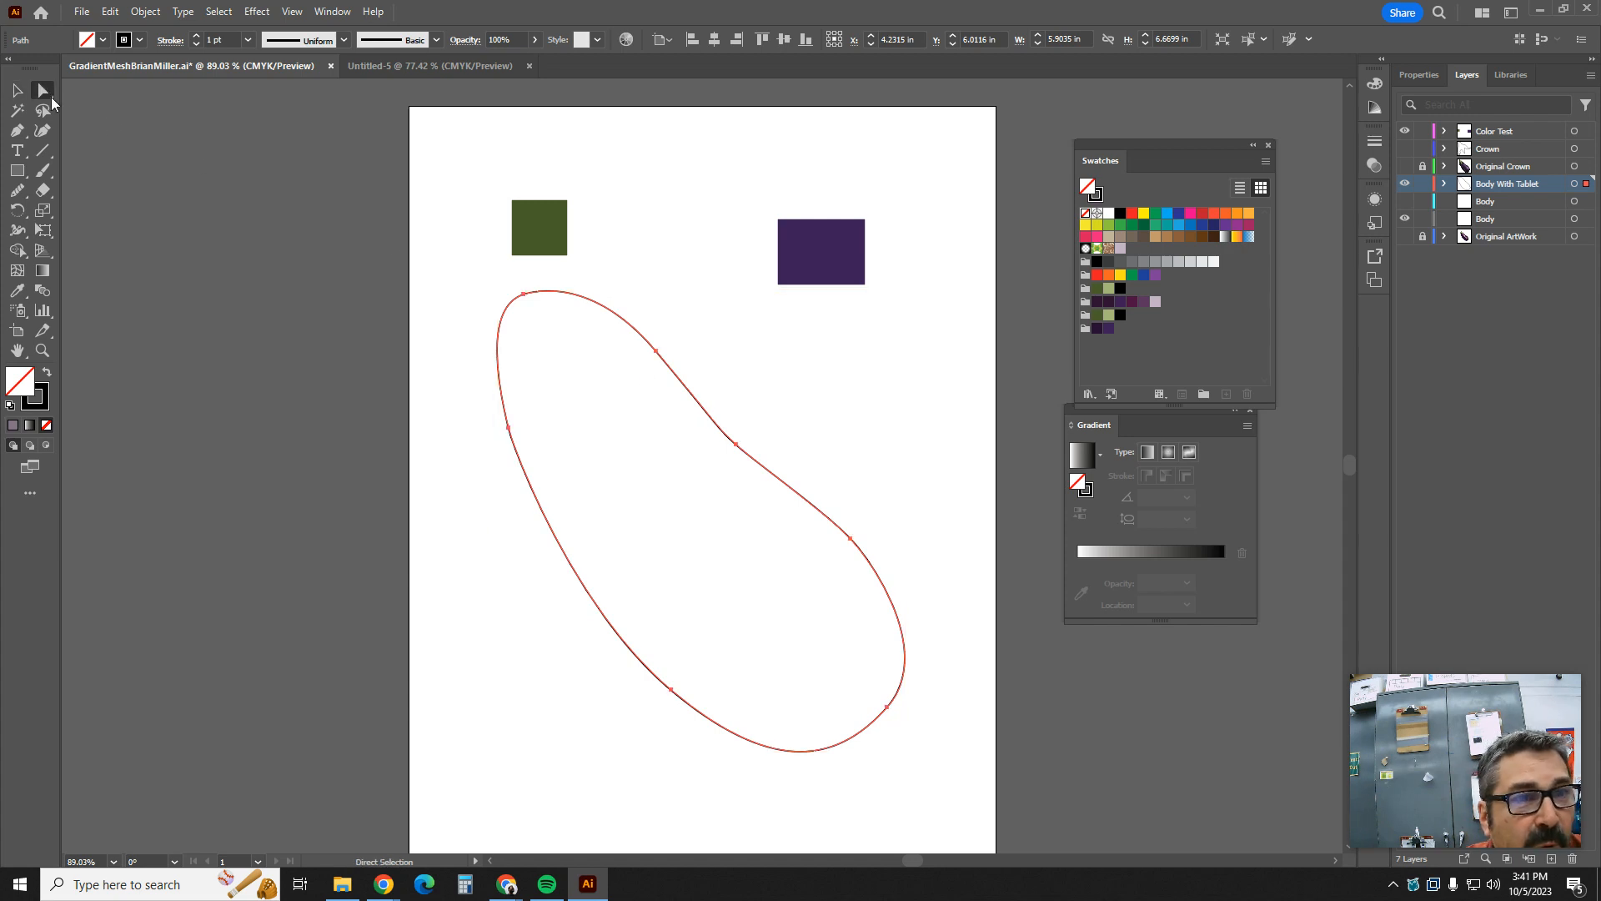
click(657, 352)
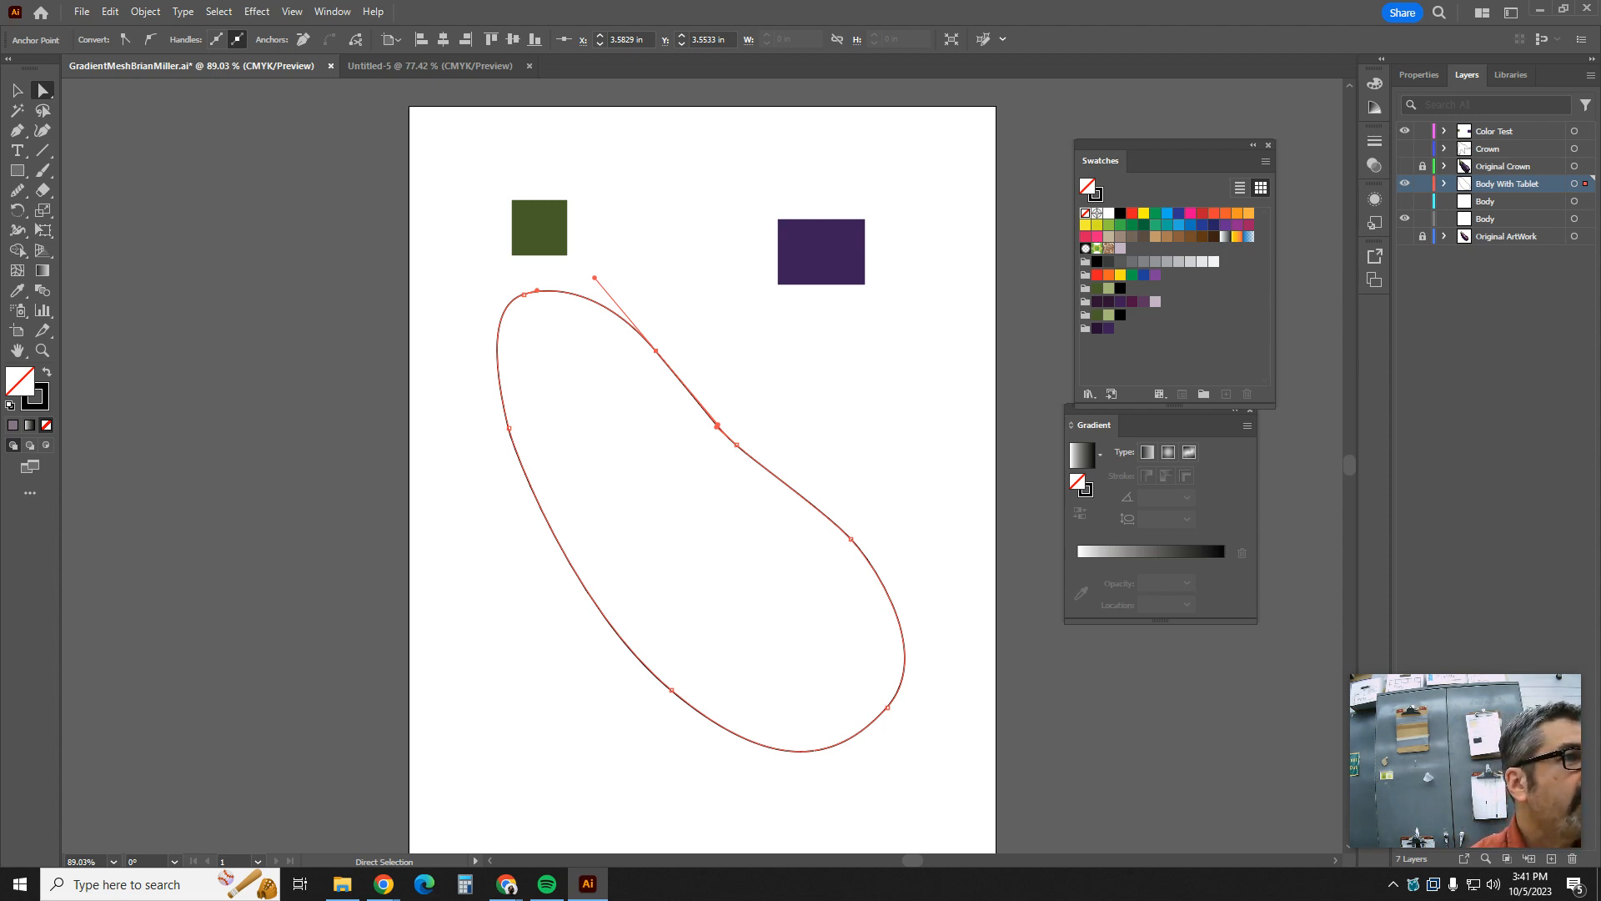
Switch to the Chrome browser window
key(alt+Tab)
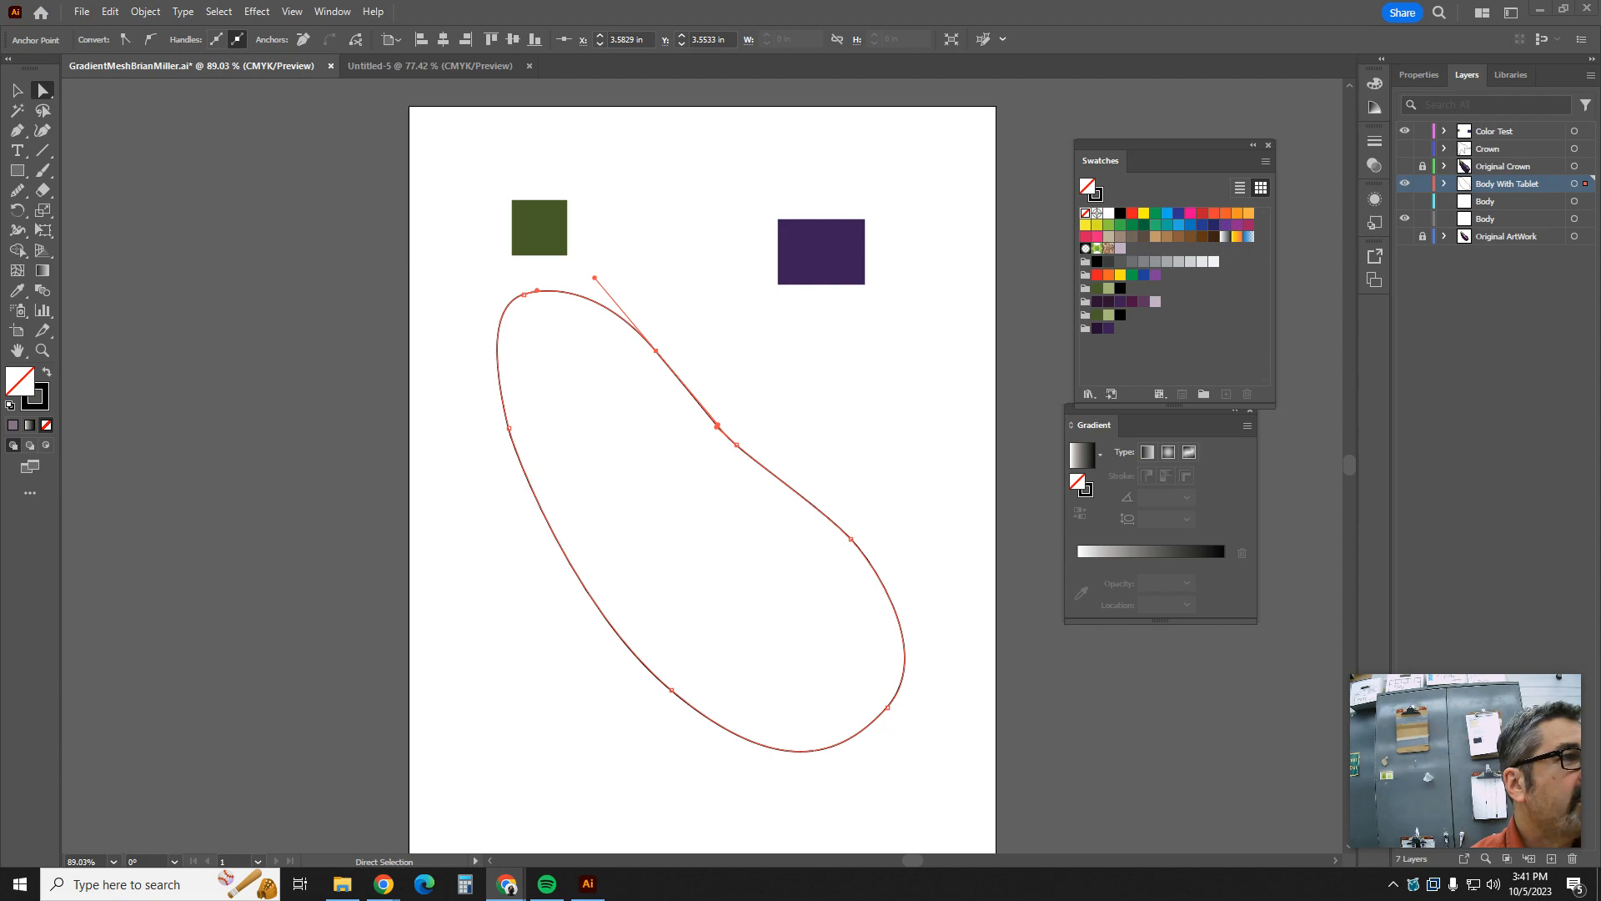